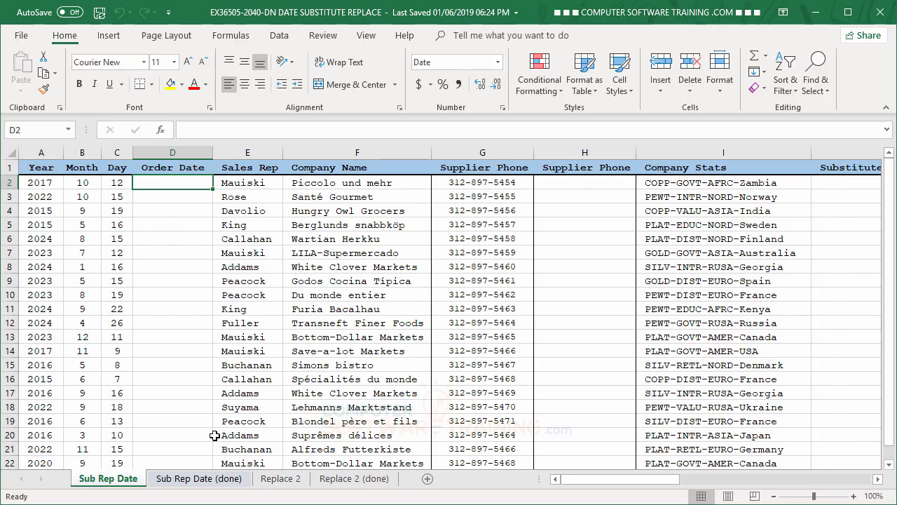
# Step: Enter a DATE formula in the first Order Date cell built from the Year, Month and Day cells A2, B2 and C2
pyautogui.write('=da')
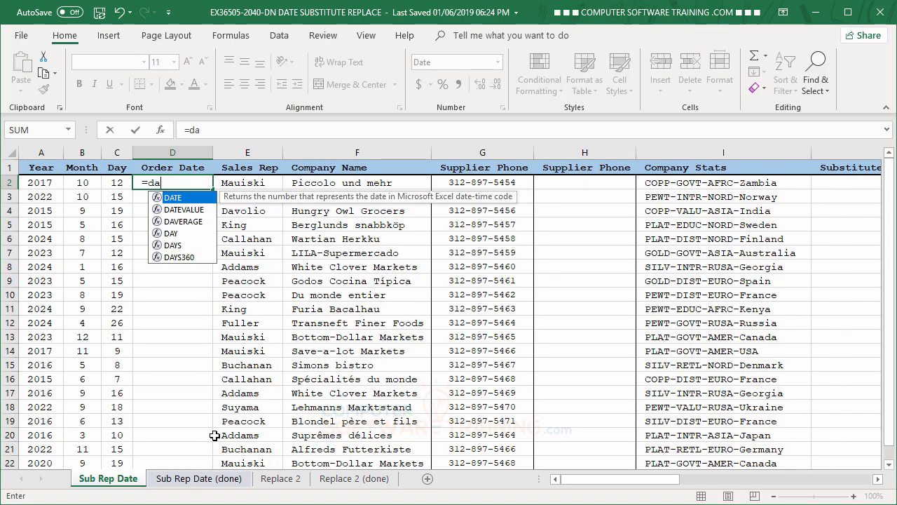
pyautogui.doubleClick(156, 200)
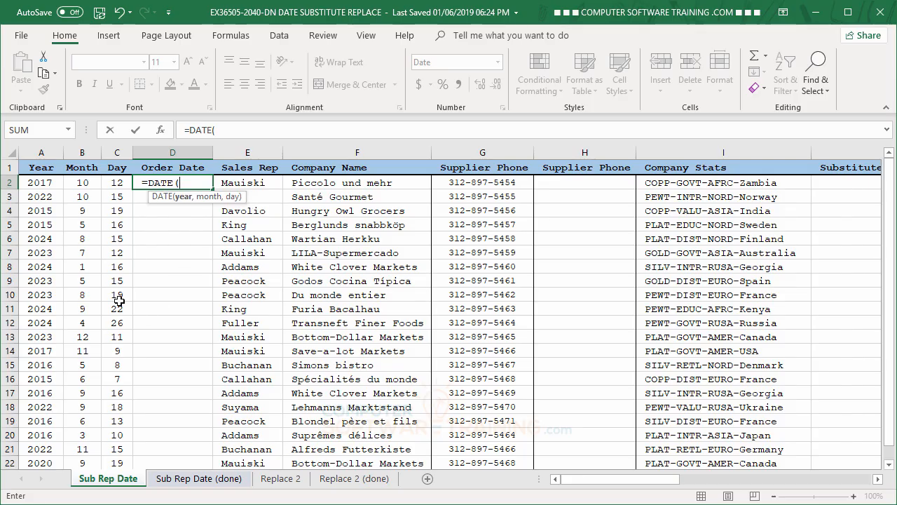
pyautogui.click(40, 184)
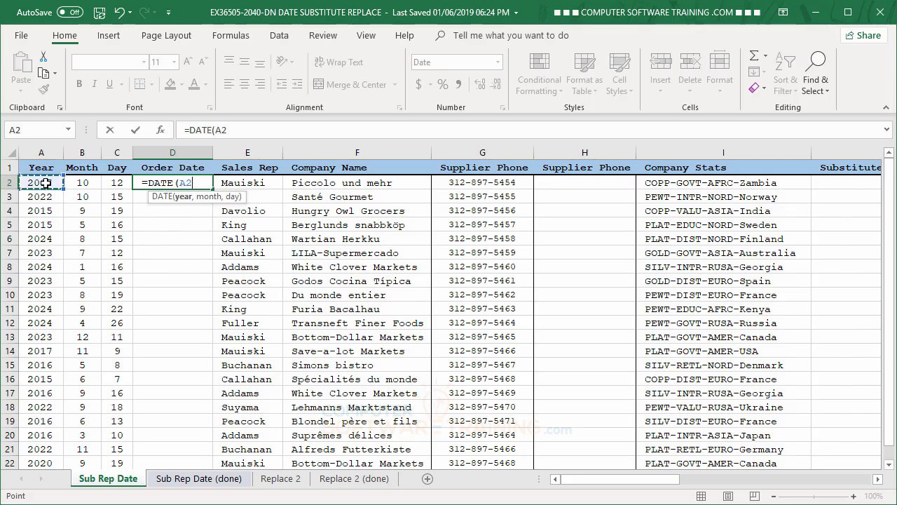
pyautogui.write(',')
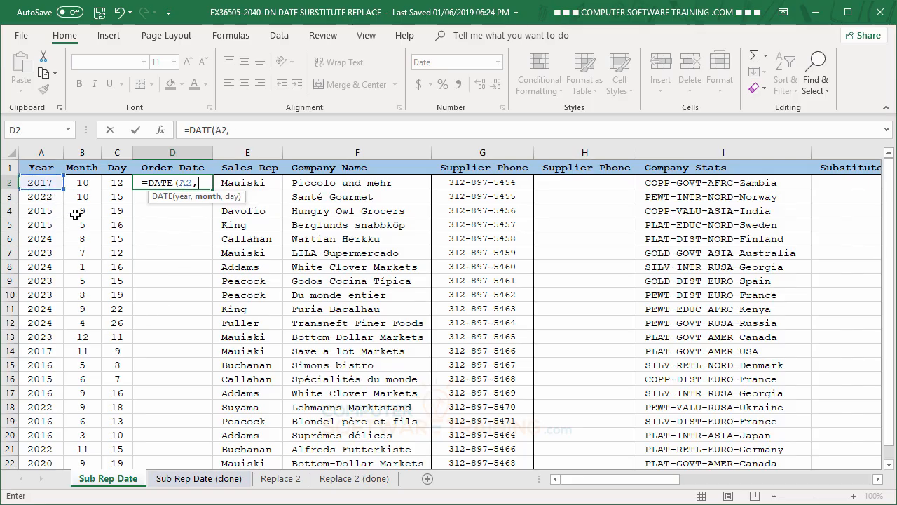
pyautogui.click(81, 183)
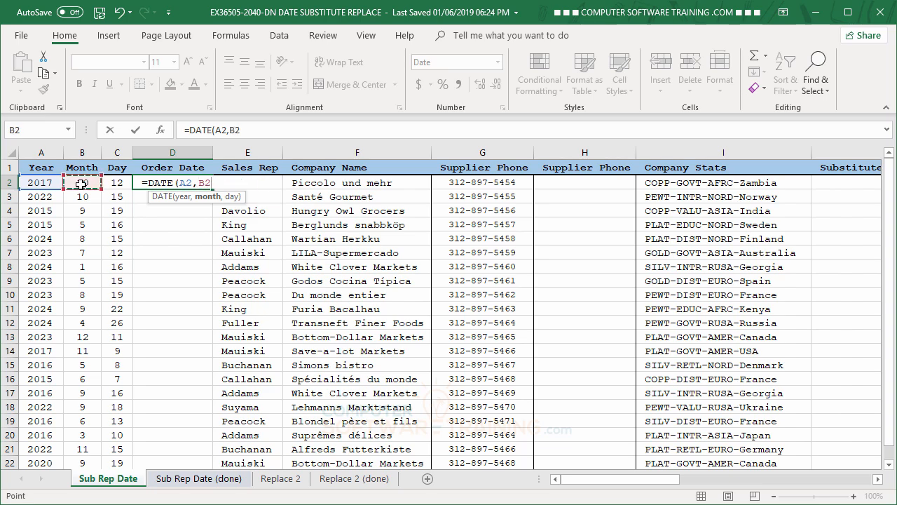
pyautogui.write(',')
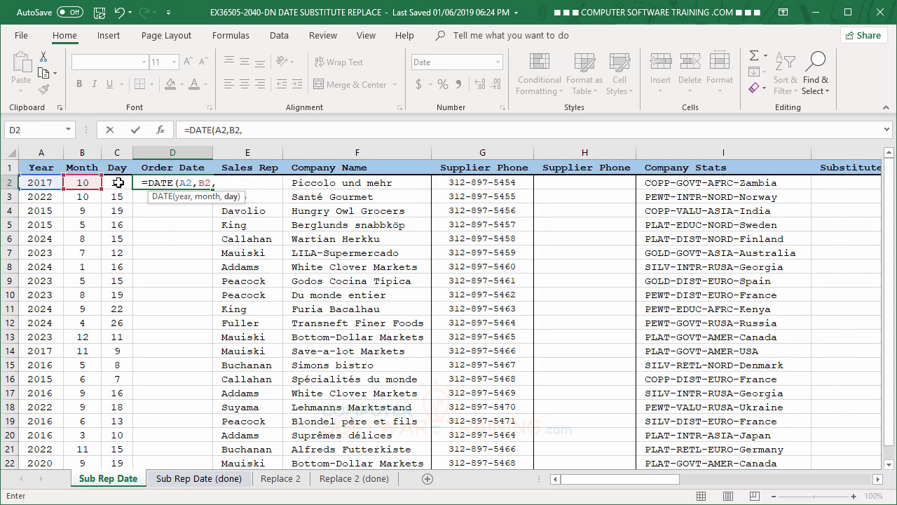
pyautogui.click(120, 183)
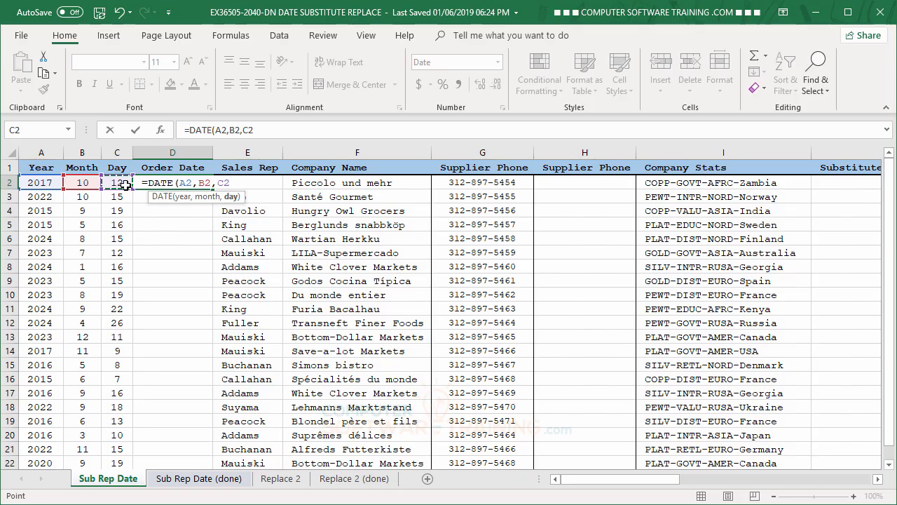
pyautogui.write(')')
pyautogui.press('Return')
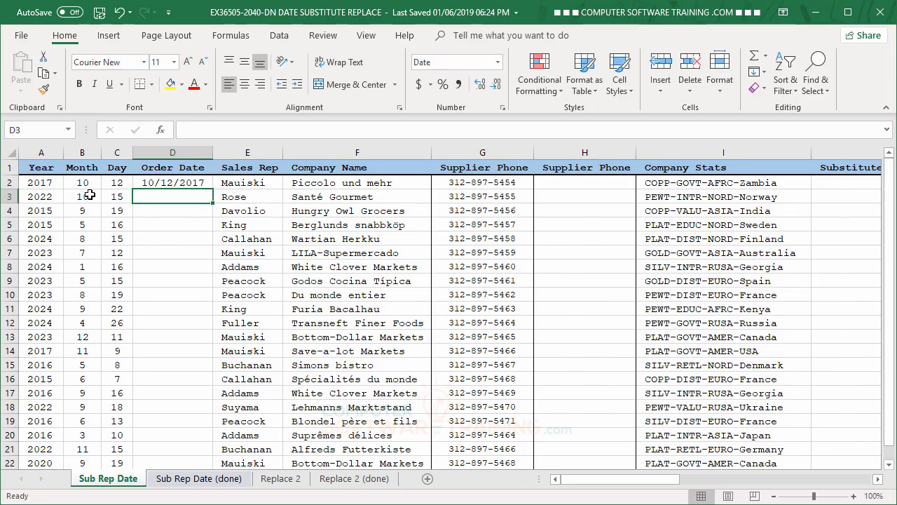
# Step: Fill the Order Date formula down the rest of the column
pyautogui.click(161, 184)
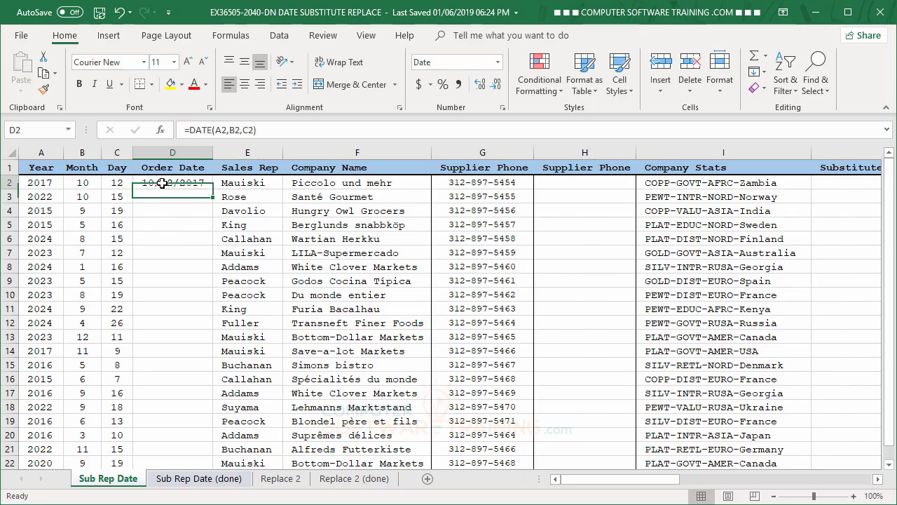
pyautogui.doubleClick(212, 187)
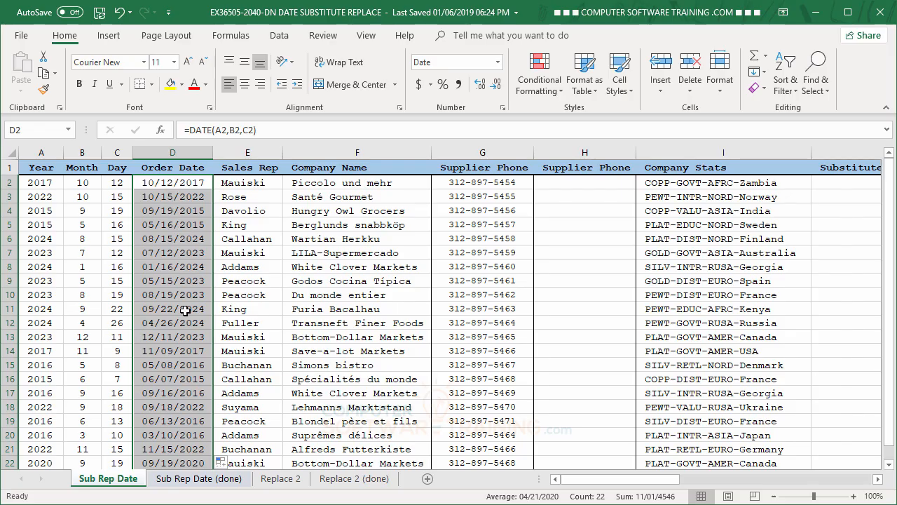
# Step: Convert the Order Date formulas to static values by copying them and pasting values in place
pyautogui.rightClick(170, 255)
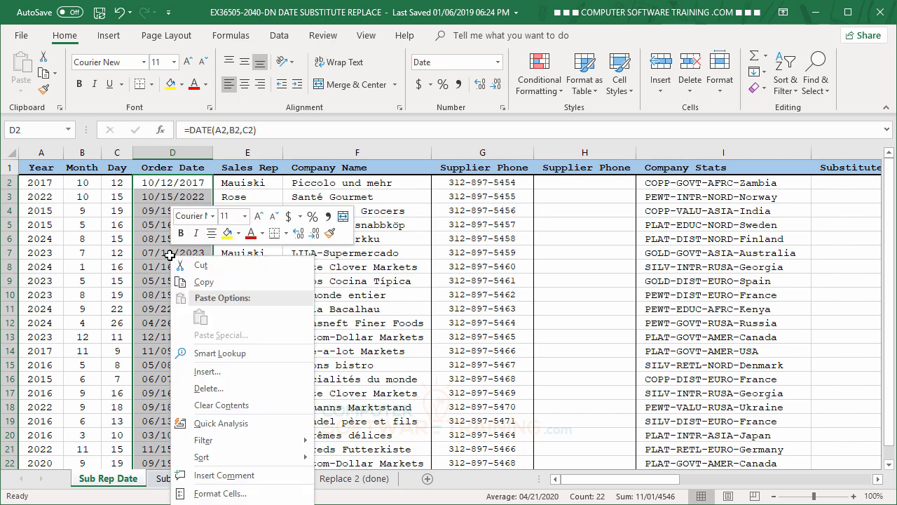
pyautogui.click(192, 282)
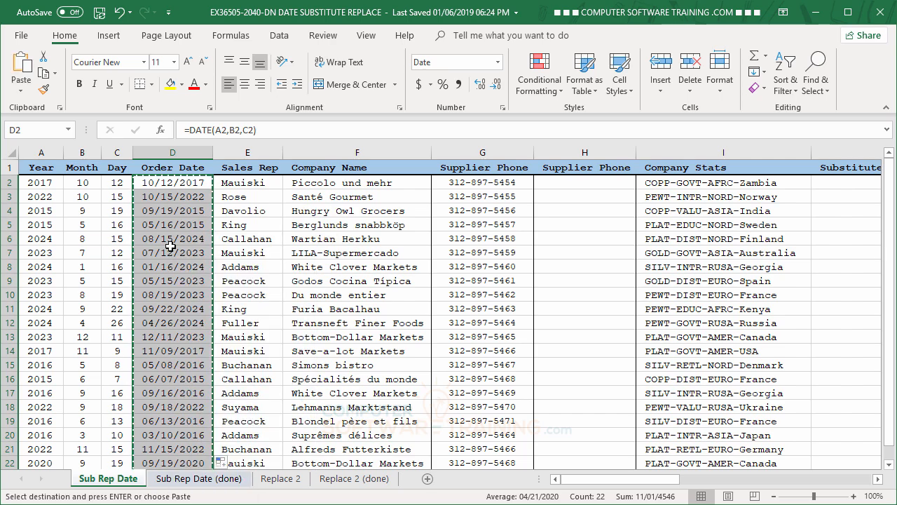
pyautogui.rightClick(170, 251)
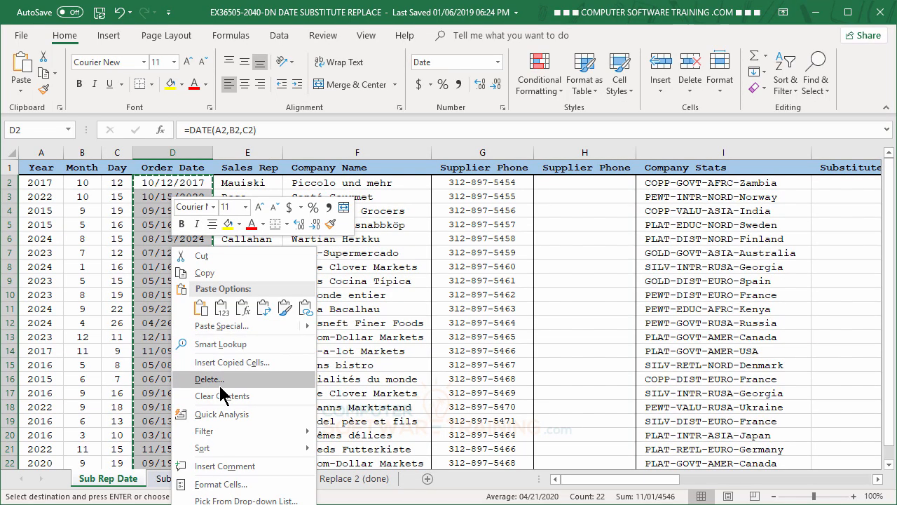
pyautogui.click(220, 312)
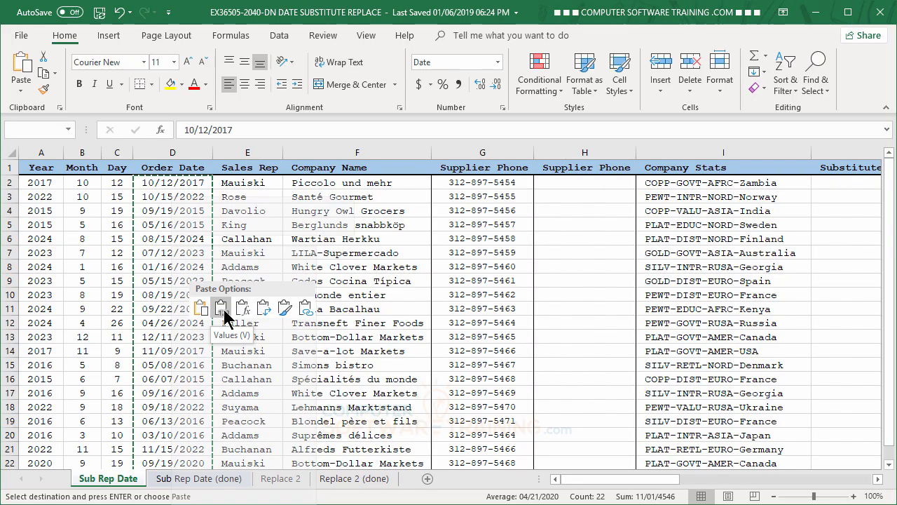
pyautogui.click(172, 208)
pyautogui.click(171, 265)
pyautogui.click(176, 295)
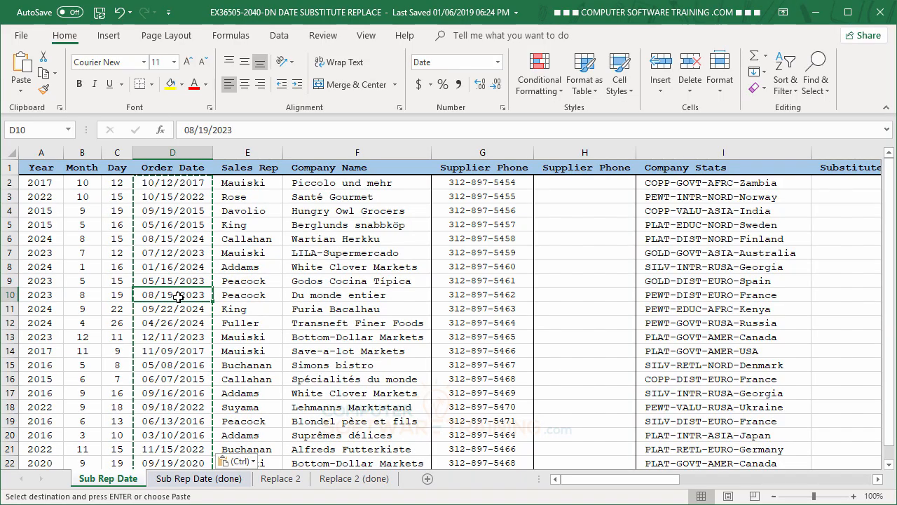
pyautogui.click(184, 376)
pyautogui.click(173, 295)
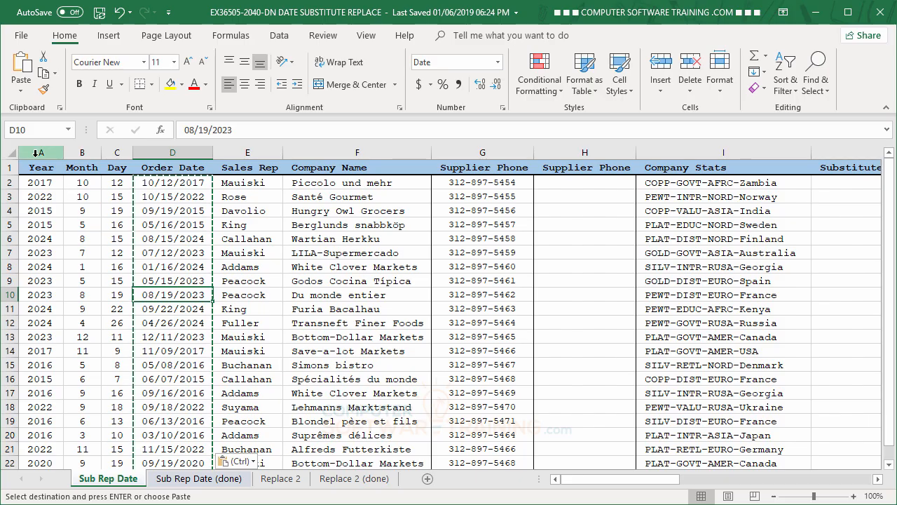
# Step: Delete the Year, Month and Day columns
pyautogui.moveTo(40, 152); pyautogui.dragTo(116, 150)
pyautogui.rightClick(69, 207)
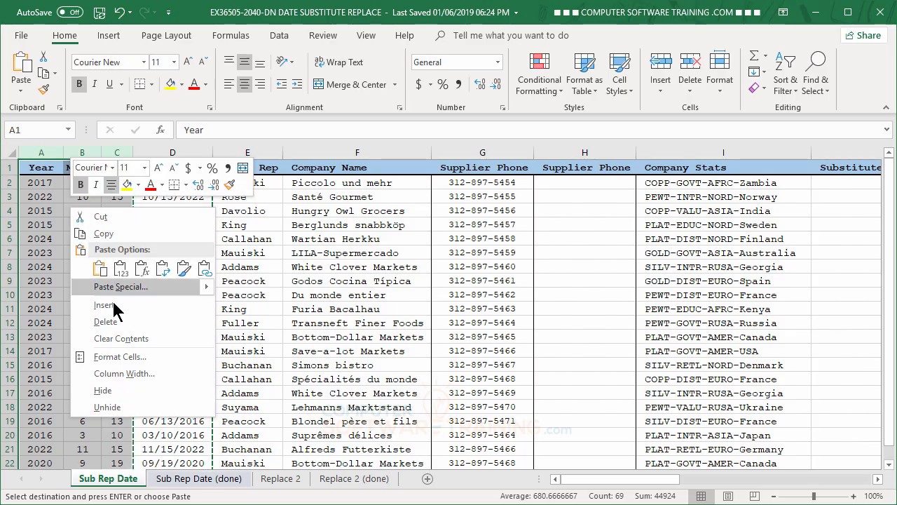
pyautogui.click(110, 328)
pyautogui.click(174, 268)
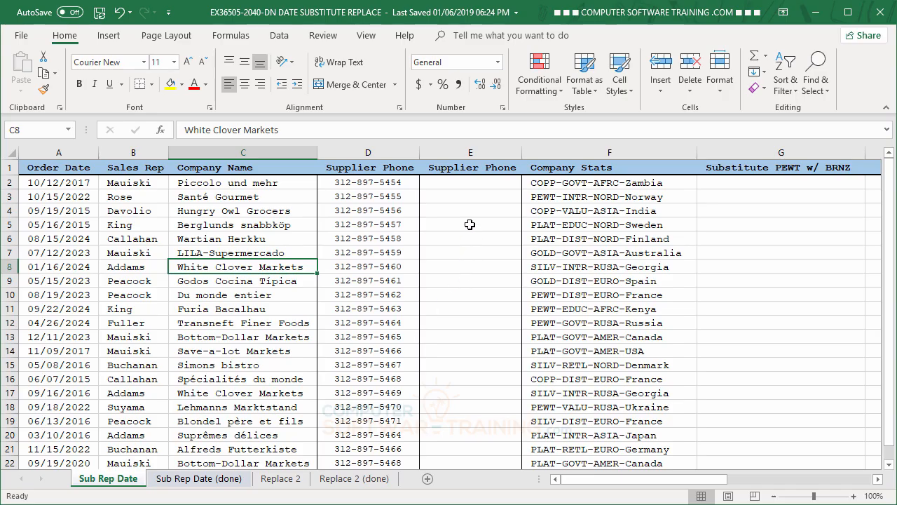
# Step: Enter =SUBSTITUTE(D2,"-","") in the empty Supplier Phone cell to strip hyphens from the first phone number
pyautogui.click(457, 183)
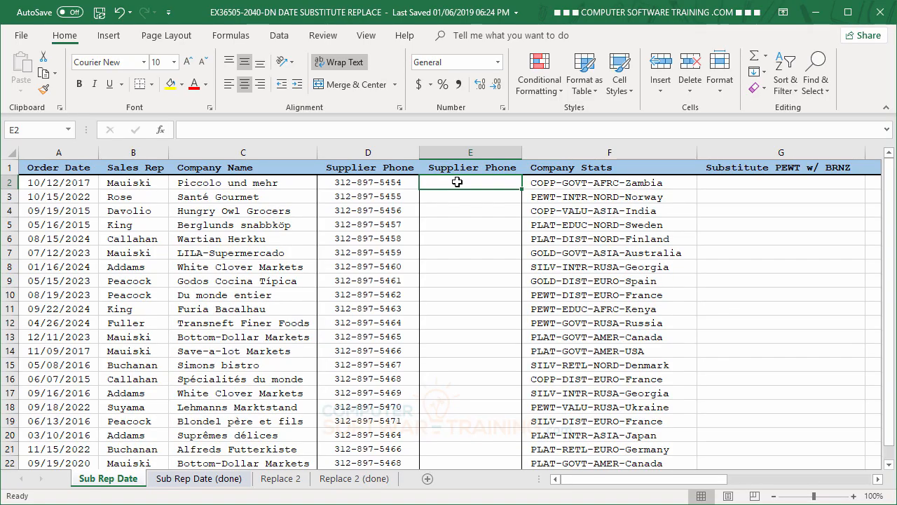
pyautogui.write('=sub')
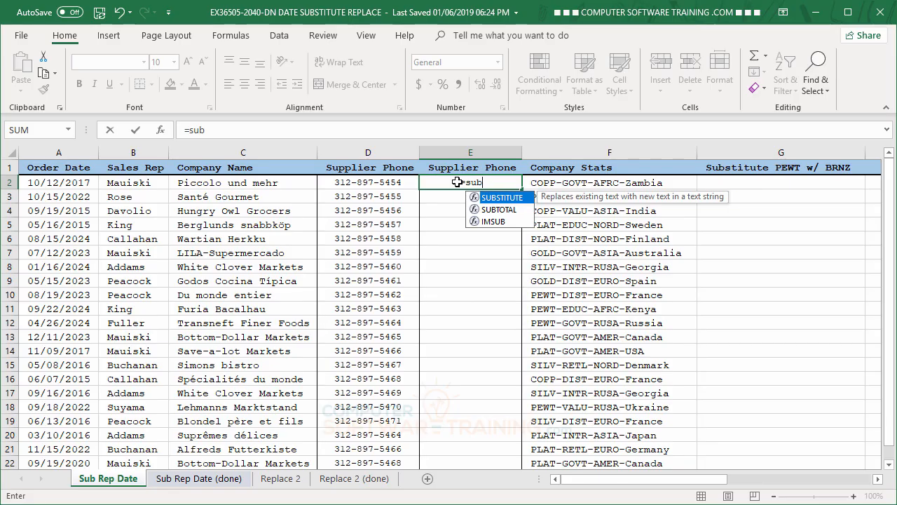
pyautogui.doubleClick(494, 197)
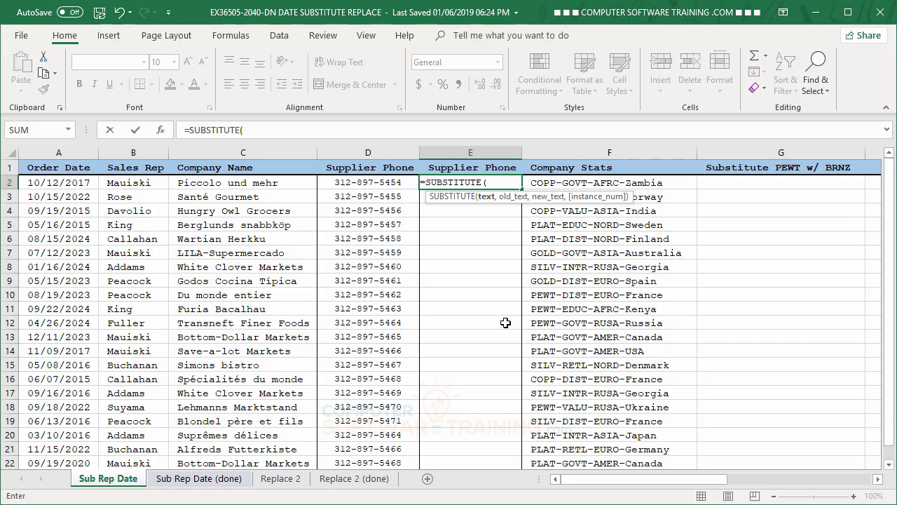
pyautogui.click(354, 179)
pyautogui.write(',')
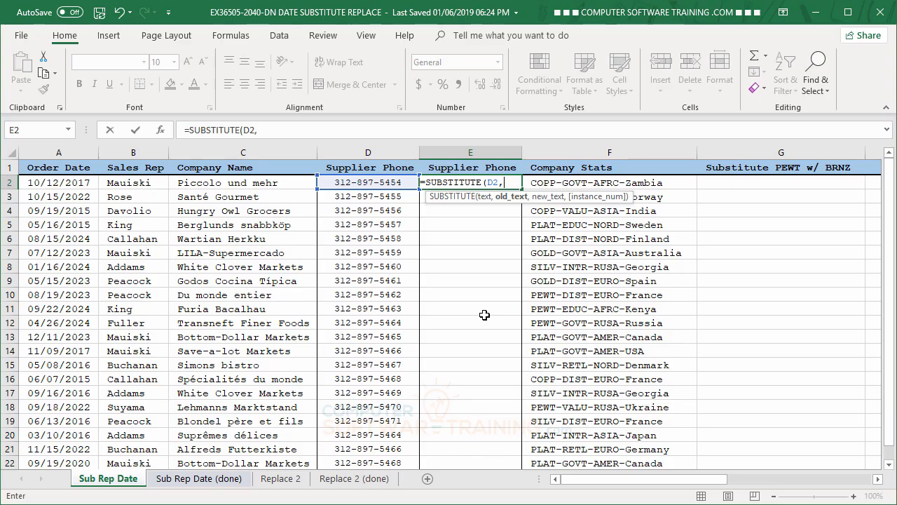
pyautogui.write('"-",')
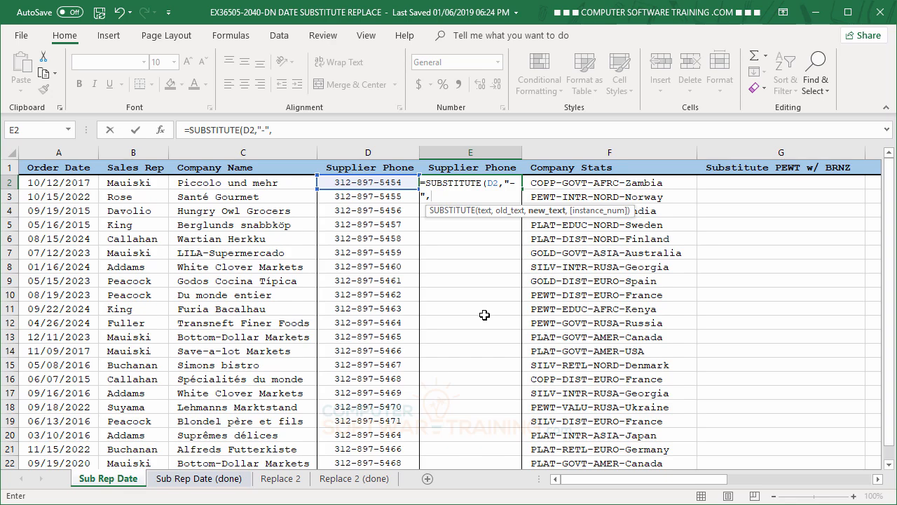
pyautogui.write('""')
pyautogui.press('BackSpace')
pyautogui.press('BackSpace')
pyautogui.write('"')
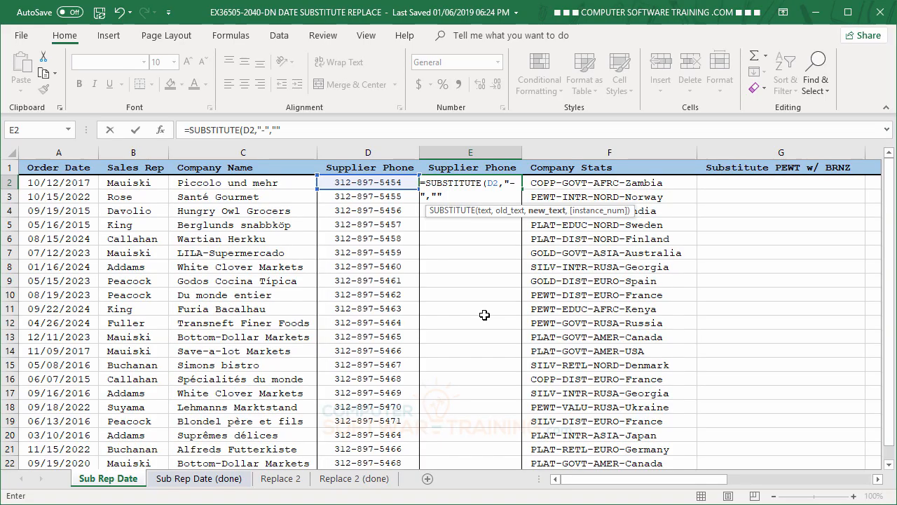
pyautogui.press('Return')
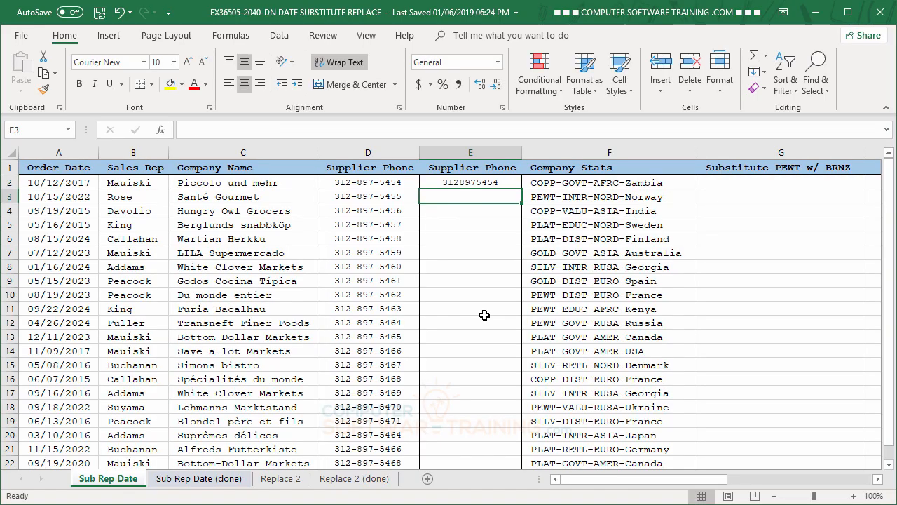
# Step: Fill the SUBSTITUTE formula down the new Supplier Phone column
pyautogui.click(474, 184)
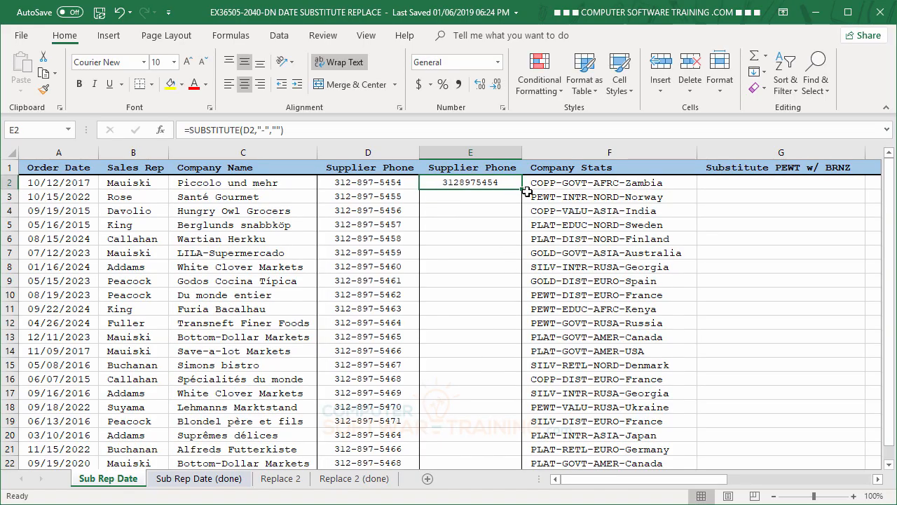
pyautogui.doubleClick(523, 189)
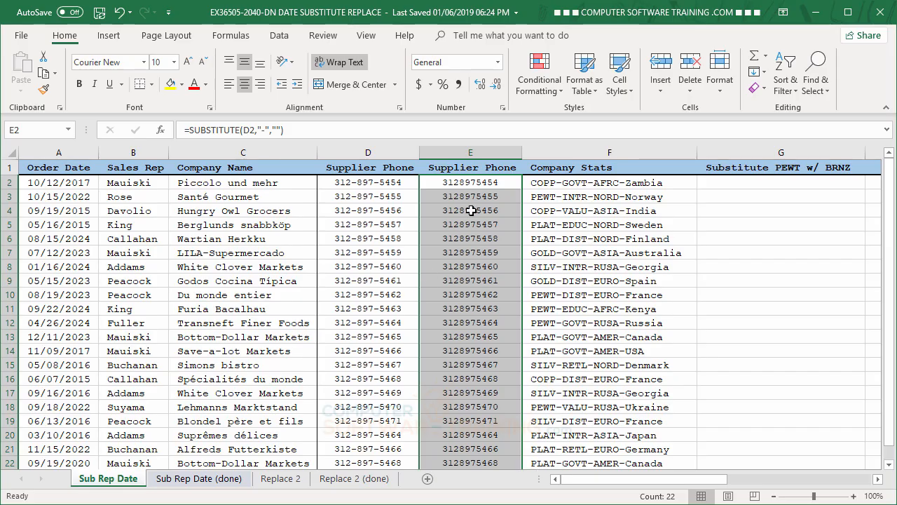
# Step: Convert the new Supplier Phone formulas to values by copying them and pasting values in place
pyautogui.rightClick(472, 210)
pyautogui.click(501, 242)
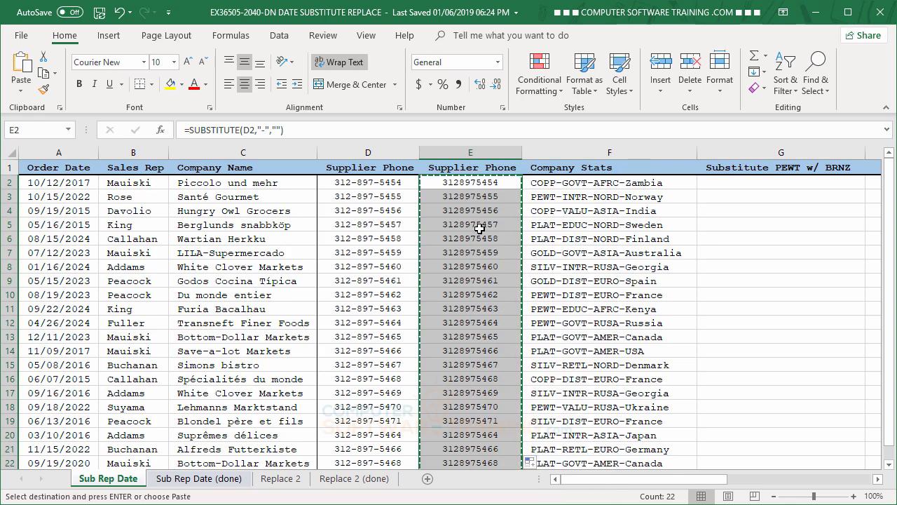
pyautogui.rightClick(479, 235)
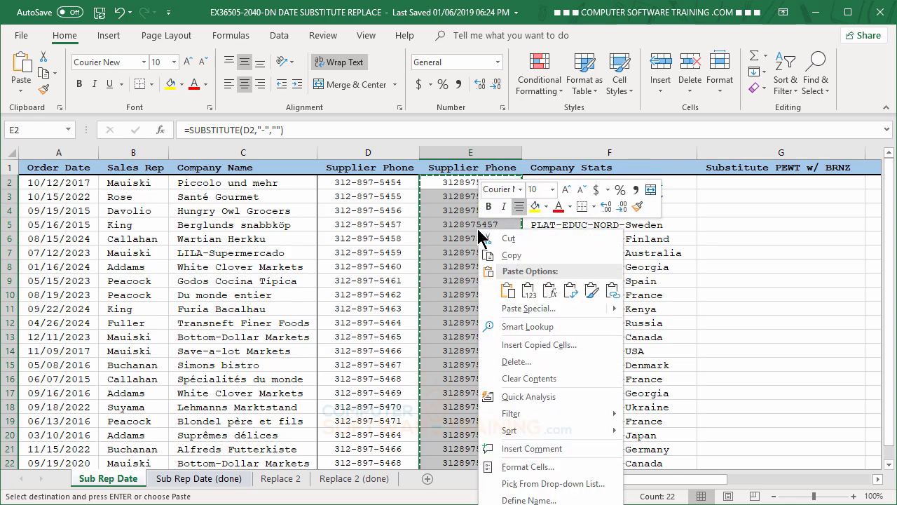
pyautogui.click(526, 292)
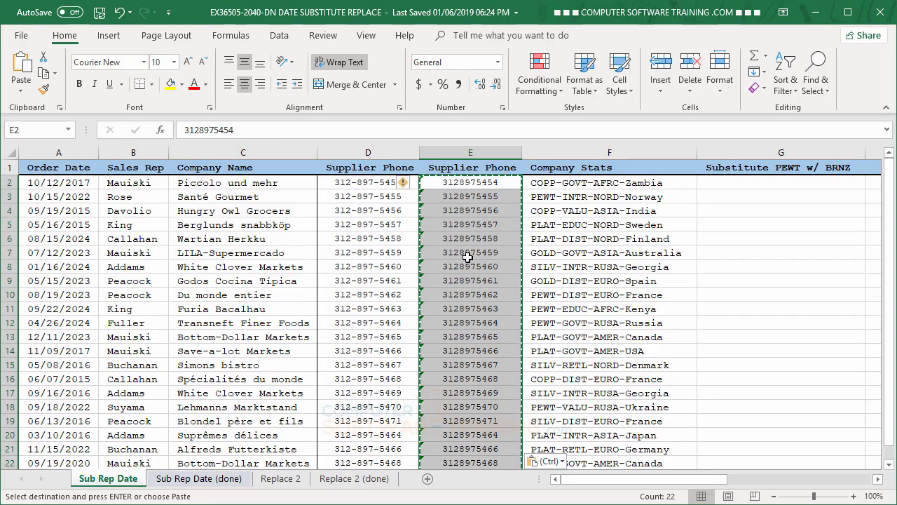
# Step: Ignore the number-stored-as-text error on the converted phone numbers and clear the copy selection
pyautogui.click(407, 188)
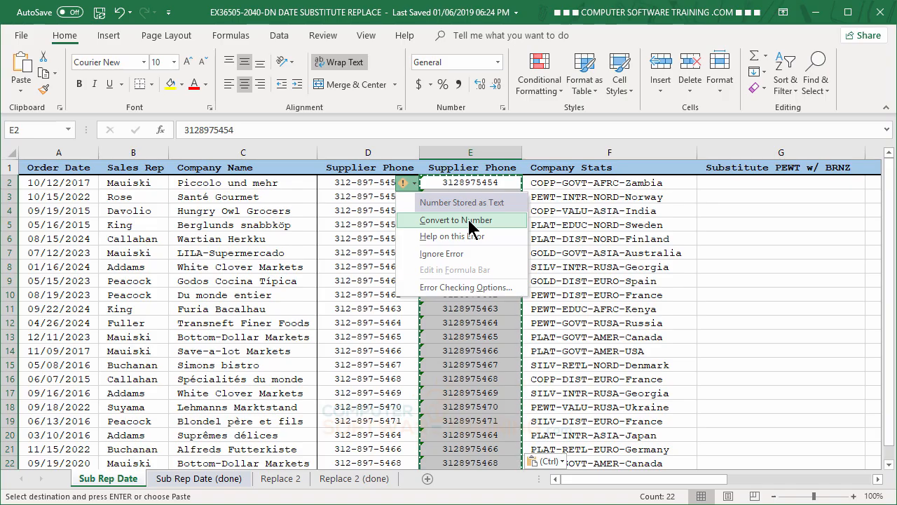
pyautogui.click(445, 256)
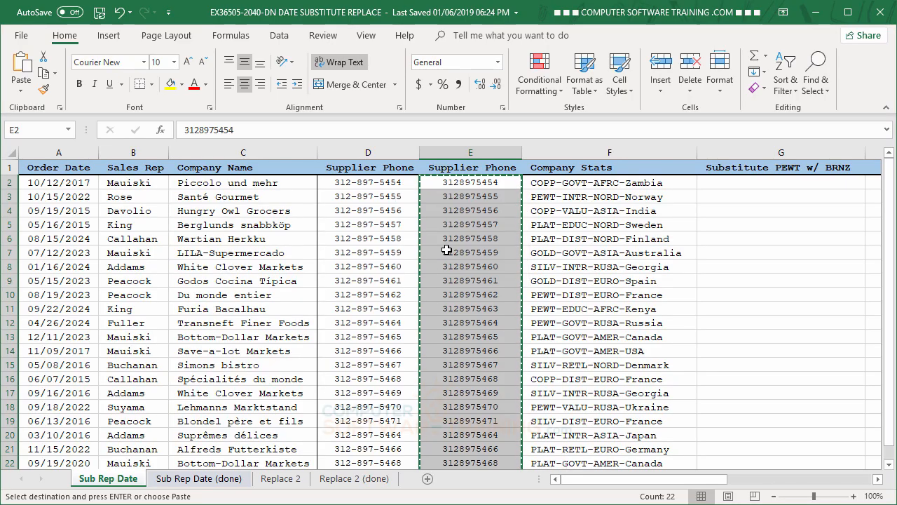
pyautogui.press('Escape')
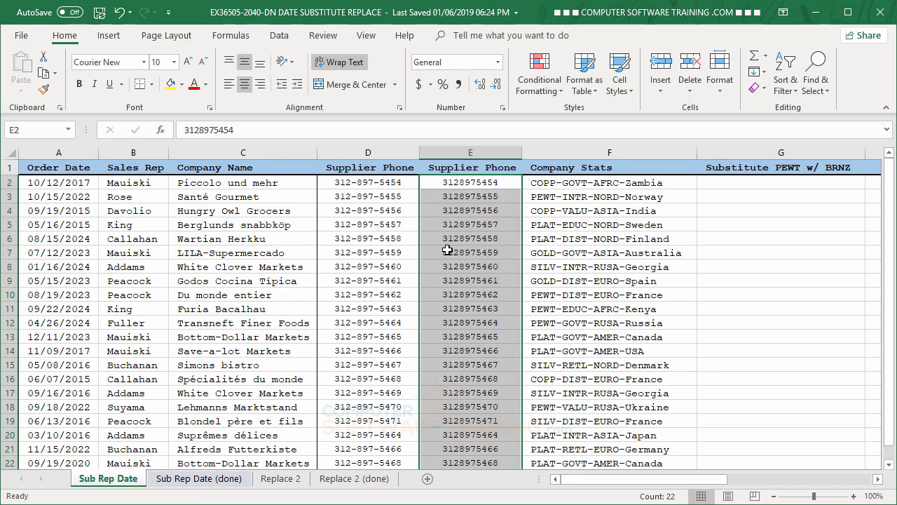
# Step: Delete the original hyphenated Supplier Phone column so the converted phone numbers take its place
pyautogui.click(447, 251)
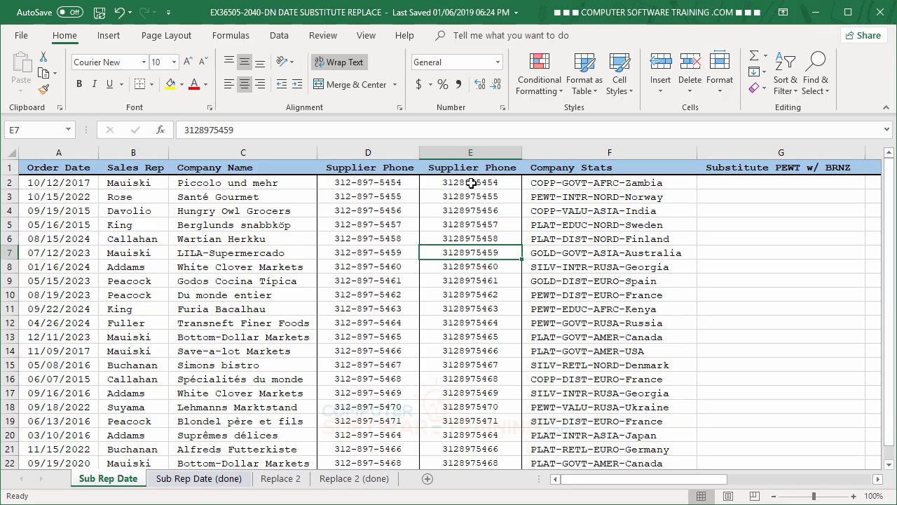
pyautogui.click(365, 152)
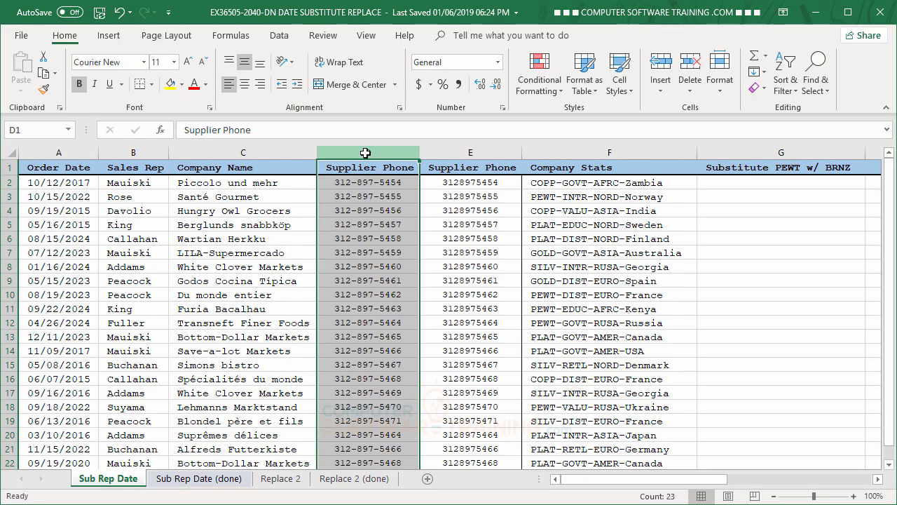
pyautogui.rightClick(365, 153)
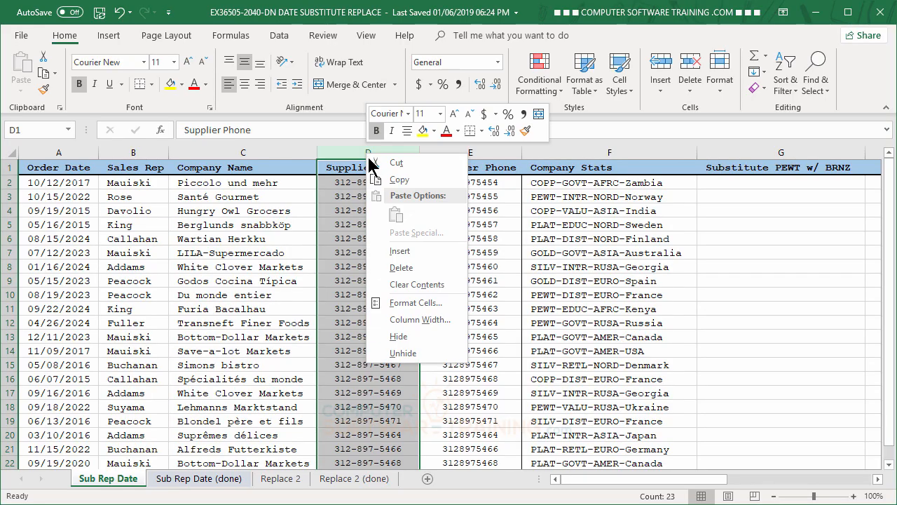
pyautogui.click(411, 271)
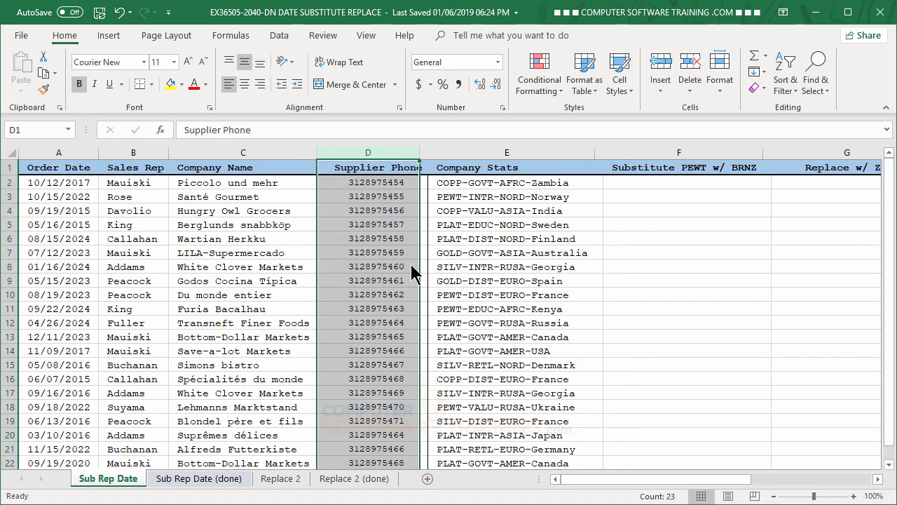
pyautogui.click(379, 239)
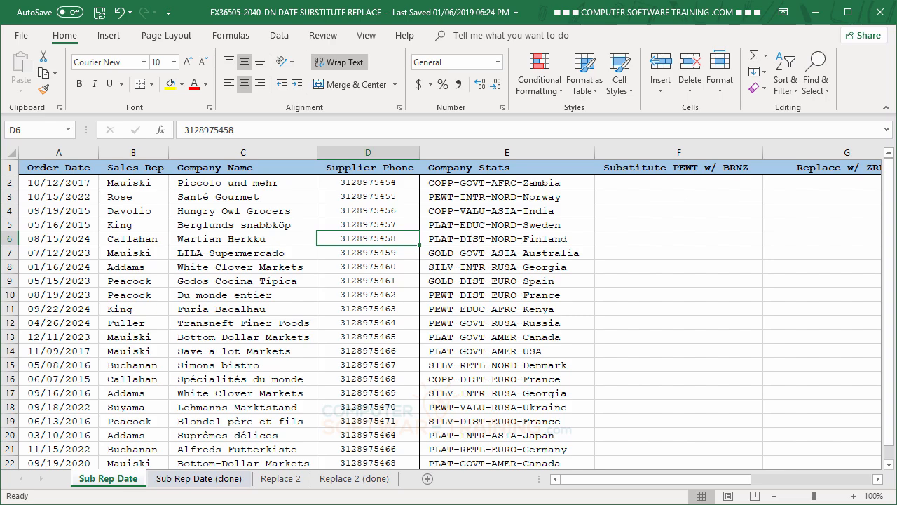
pyautogui.click(516, 226)
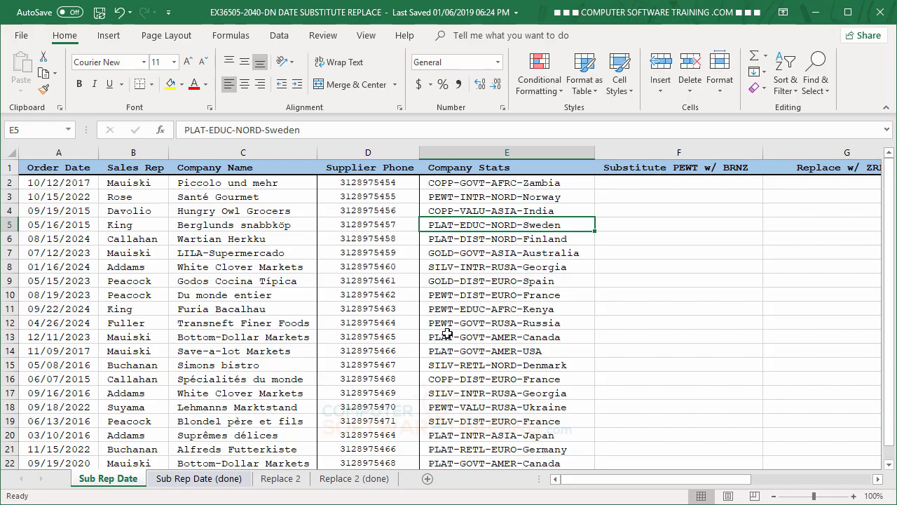
# Step: Enter =SUBSTITUTE(E2,"PEWT","BRNZ") in the first cell of the Substitute PEWT w/ BRNZ column
pyautogui.click(637, 183)
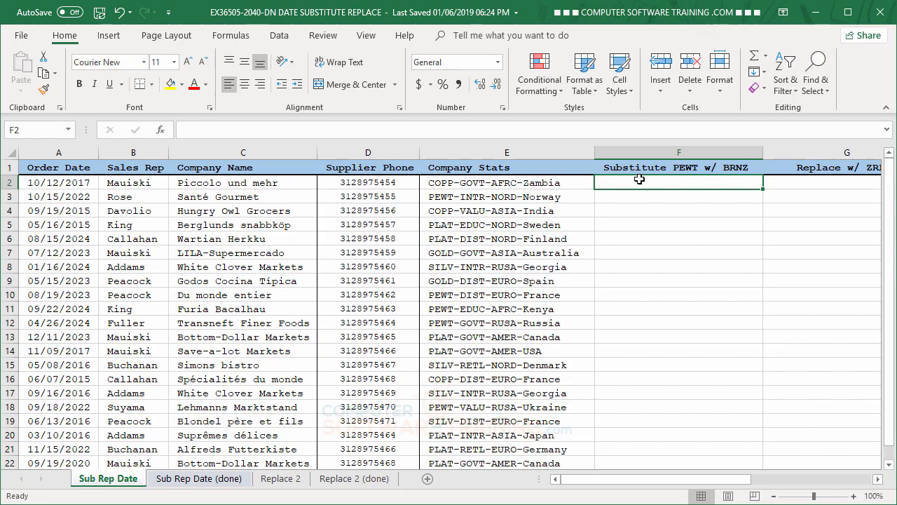
pyautogui.write('=sub')
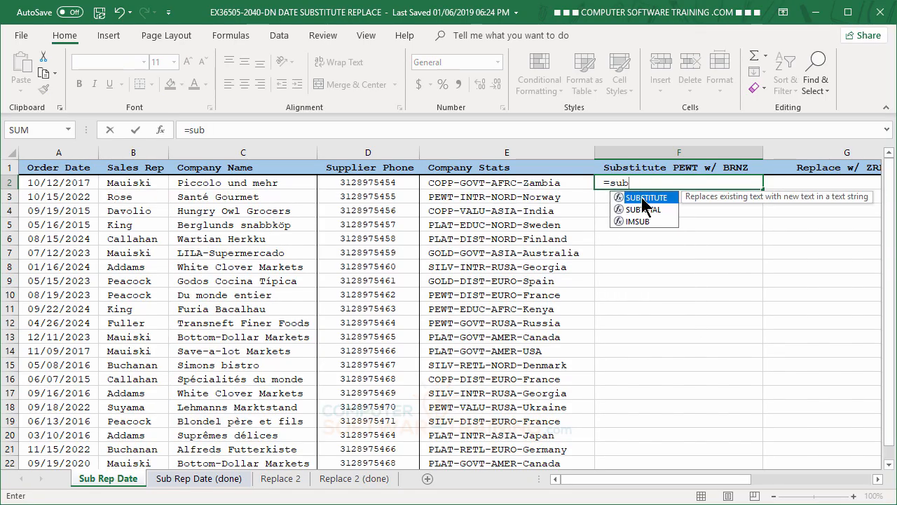
pyautogui.doubleClick(646, 198)
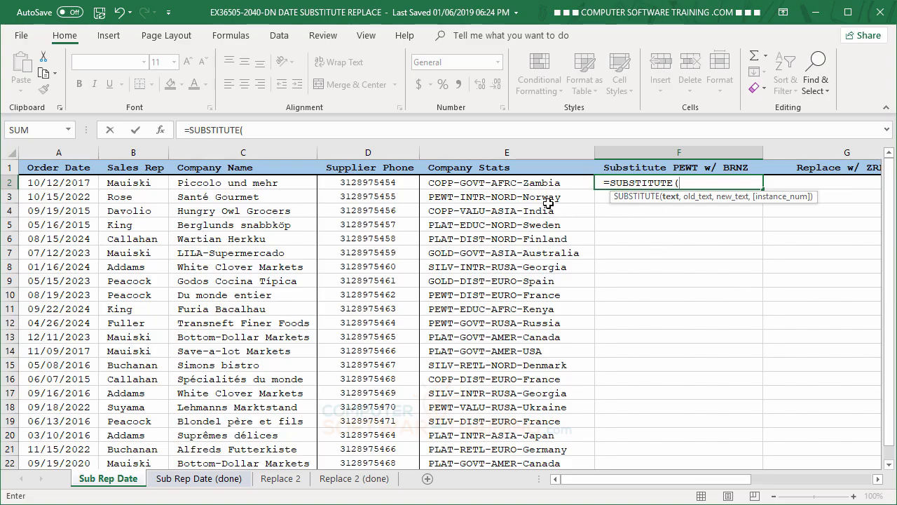
pyautogui.click(479, 182)
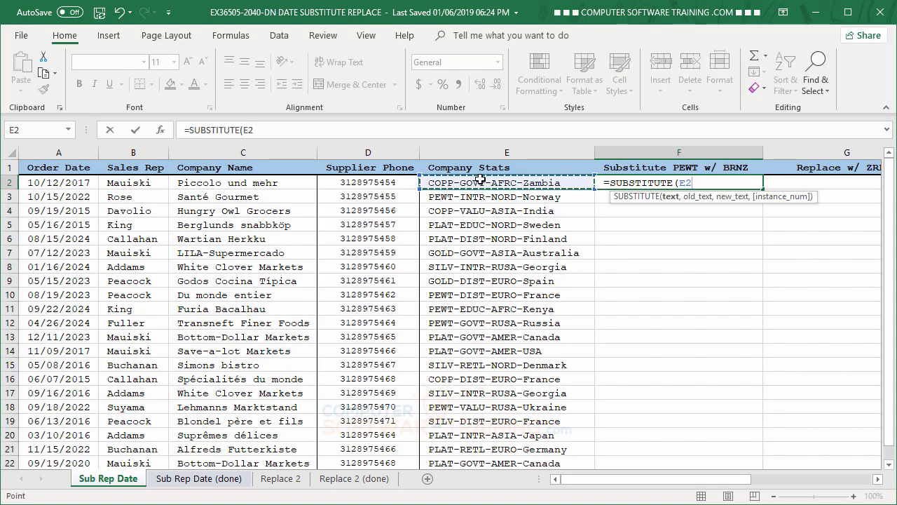
pyautogui.write(',')
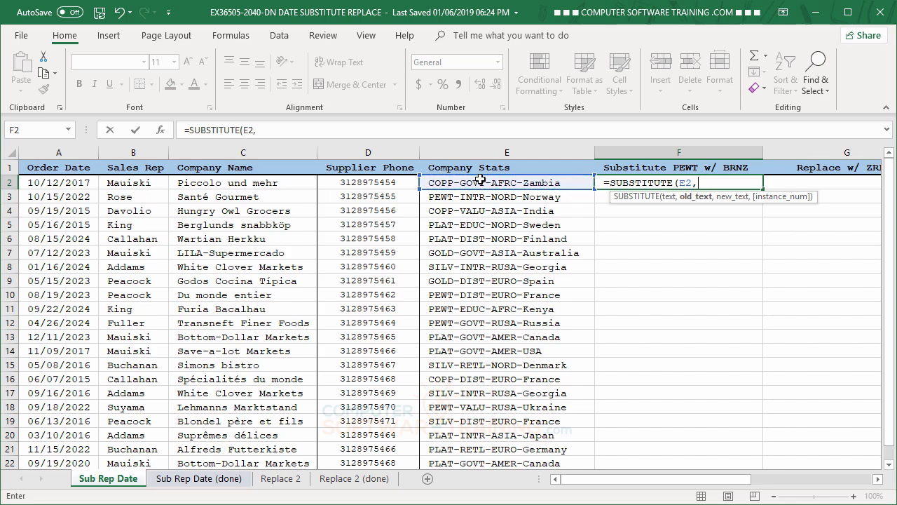
pyautogui.write('"PEW')
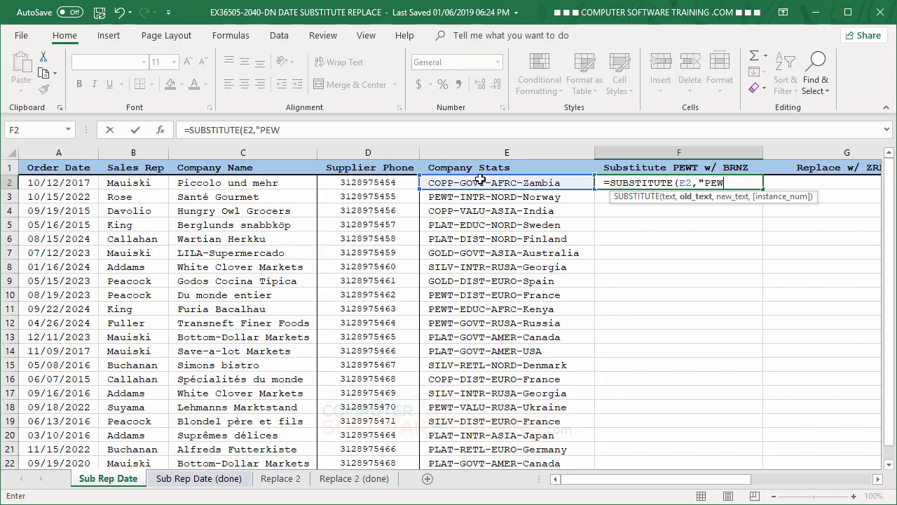
pyautogui.write('T",')
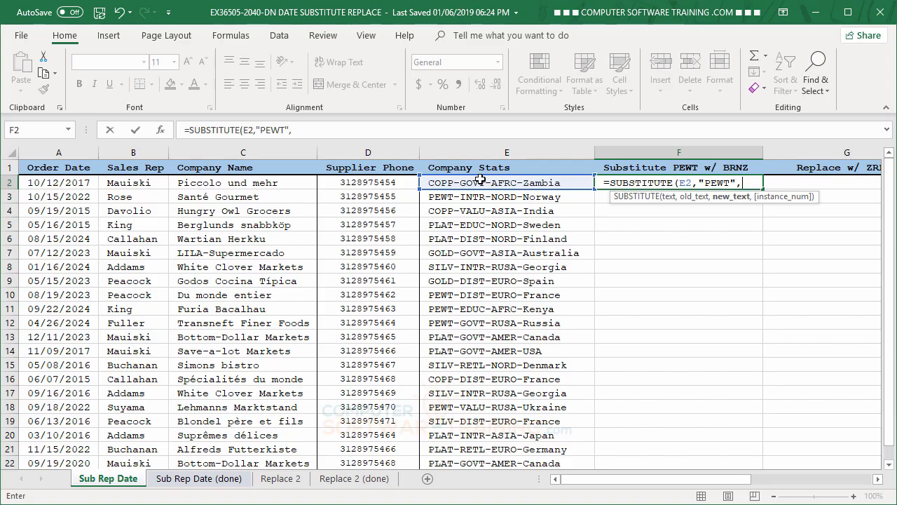
pyautogui.write('"BRN')
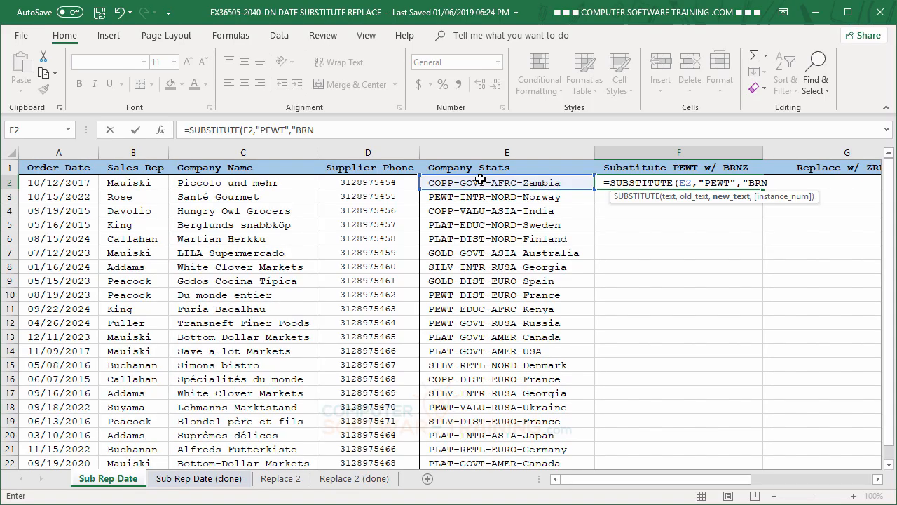
pyautogui.write('Z')
pyautogui.press('Return')
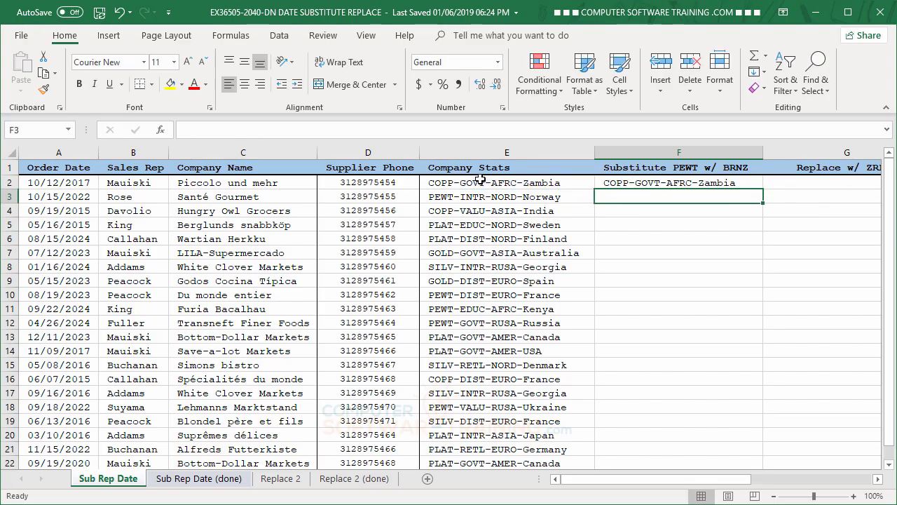
# Step: Fill the SUBSTITUTE formula down the Substitute PEWT w/ BRNZ column and paste the results back as values
pyautogui.click(665, 184)
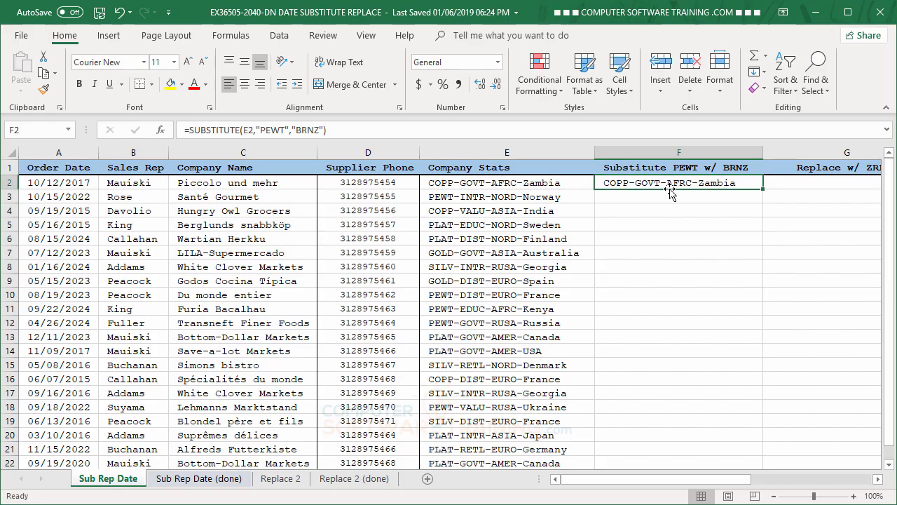
pyautogui.doubleClick(763, 188)
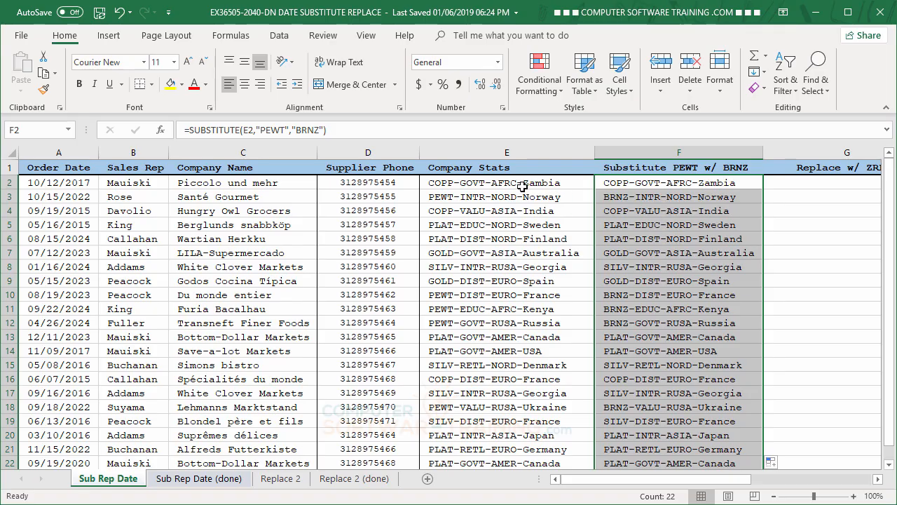
pyautogui.rightClick(677, 222)
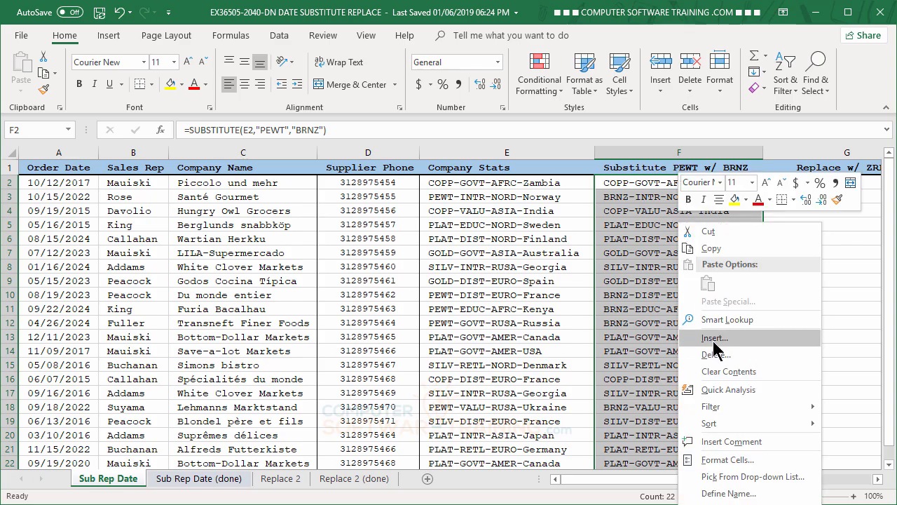
pyautogui.click(718, 254)
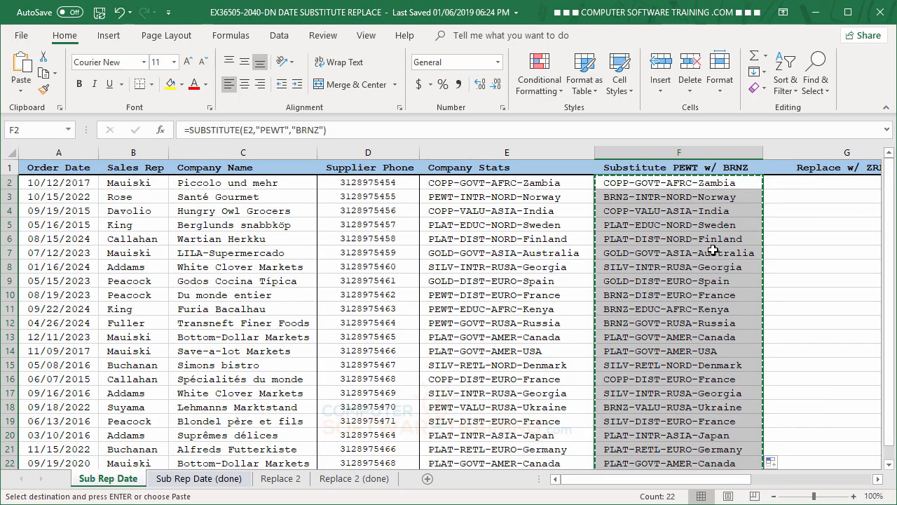
pyautogui.rightClick(685, 236)
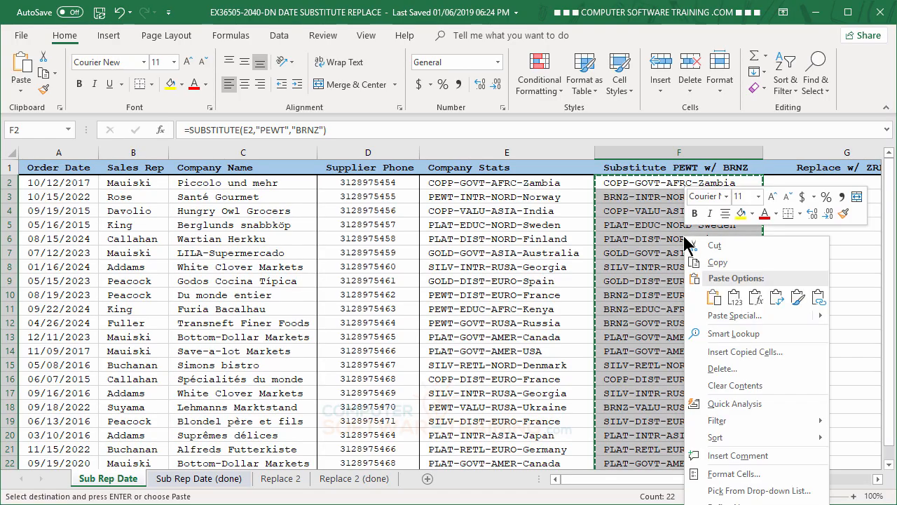
pyautogui.click(733, 300)
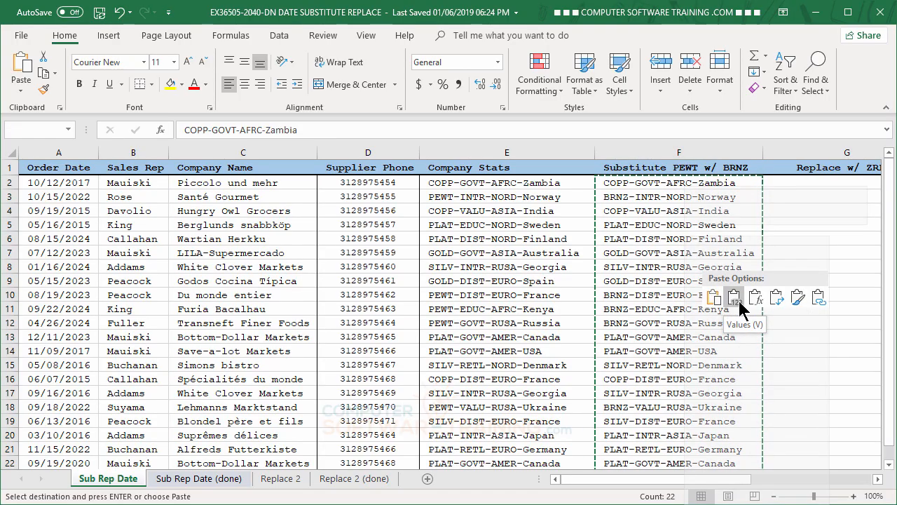
pyautogui.click(738, 300)
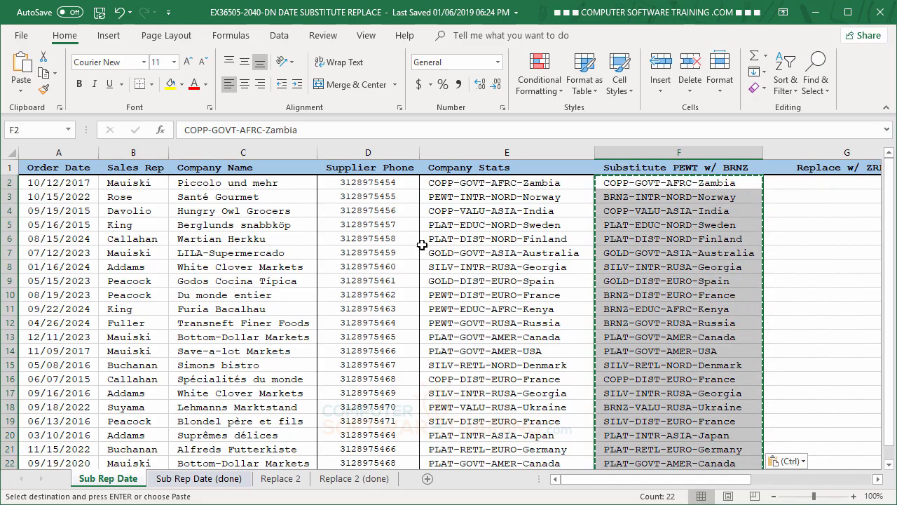
# Step: Delete the original Company Stats column, keeping the substituted column
pyautogui.click(473, 152)
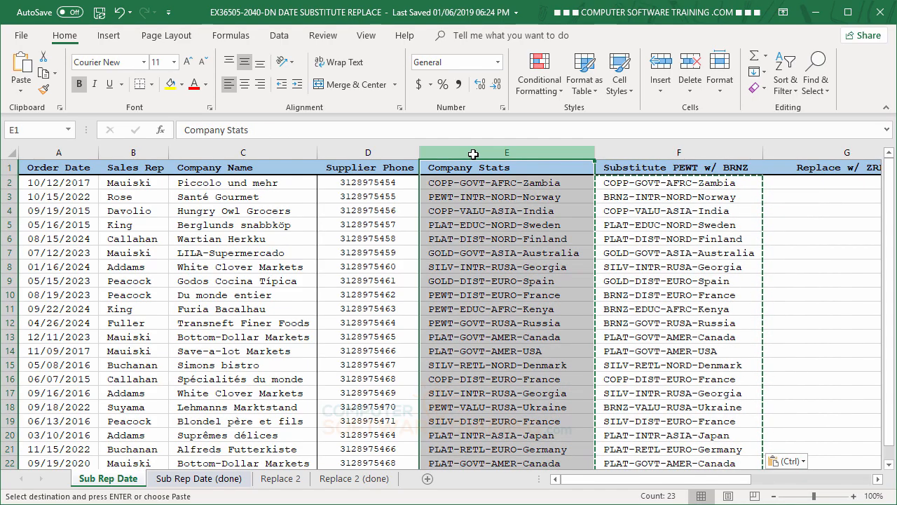
pyautogui.rightClick(475, 155)
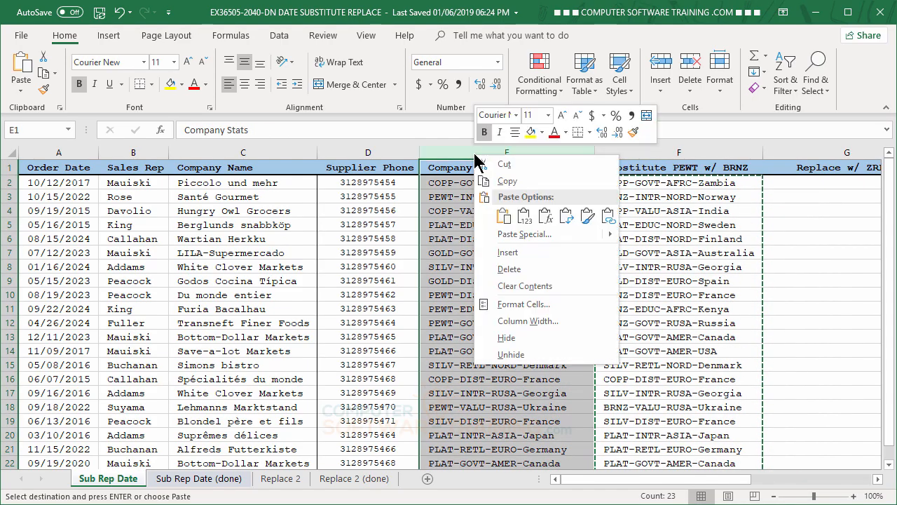
pyautogui.click(510, 269)
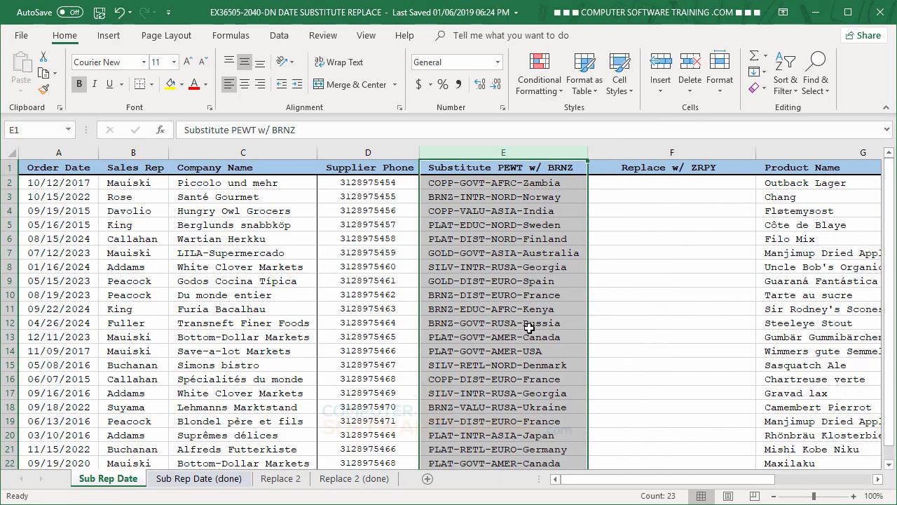
pyautogui.click(489, 226)
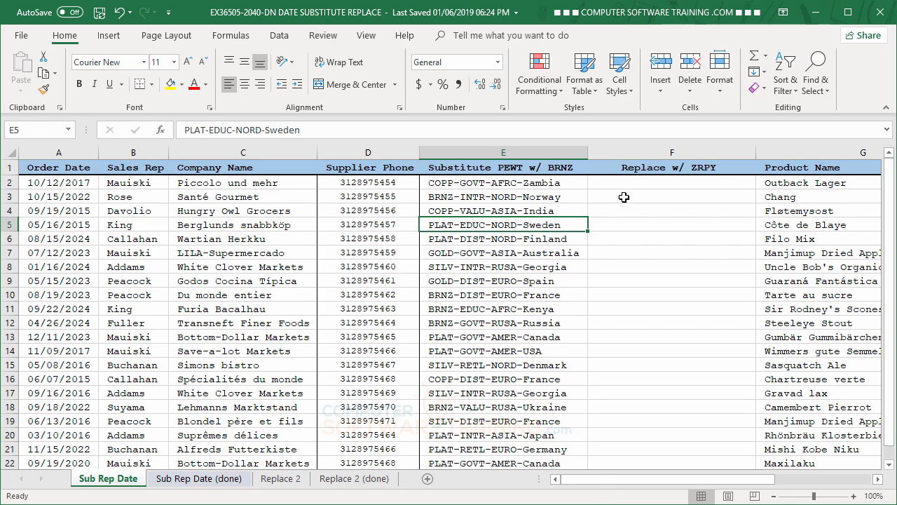
# Step: Enter =REPLACE(E2,6,4,"ZRPY") in the first cell of the Replace w/ ZRPY column
pyautogui.click(642, 182)
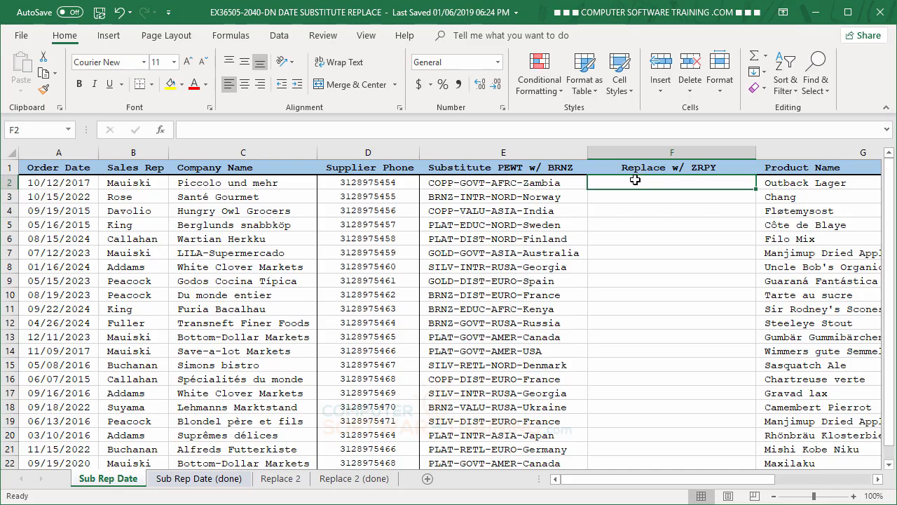
pyautogui.write('=')
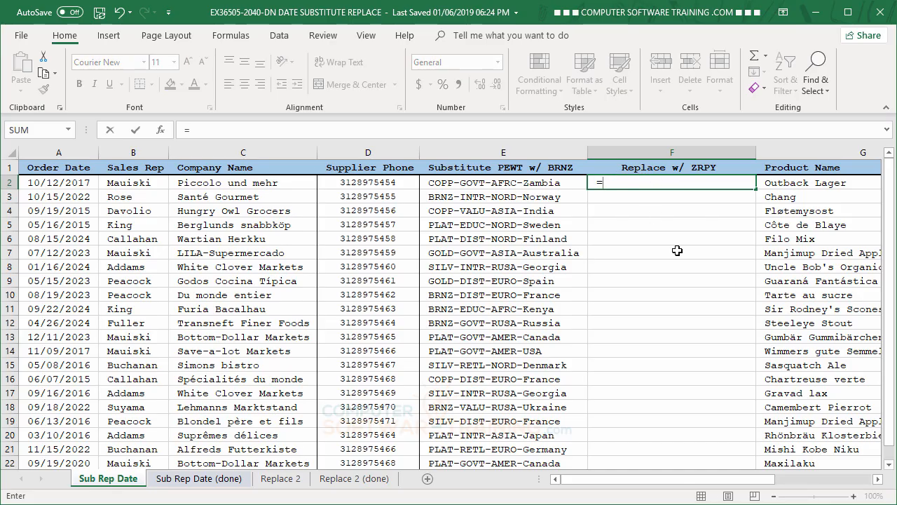
pyautogui.write('re')
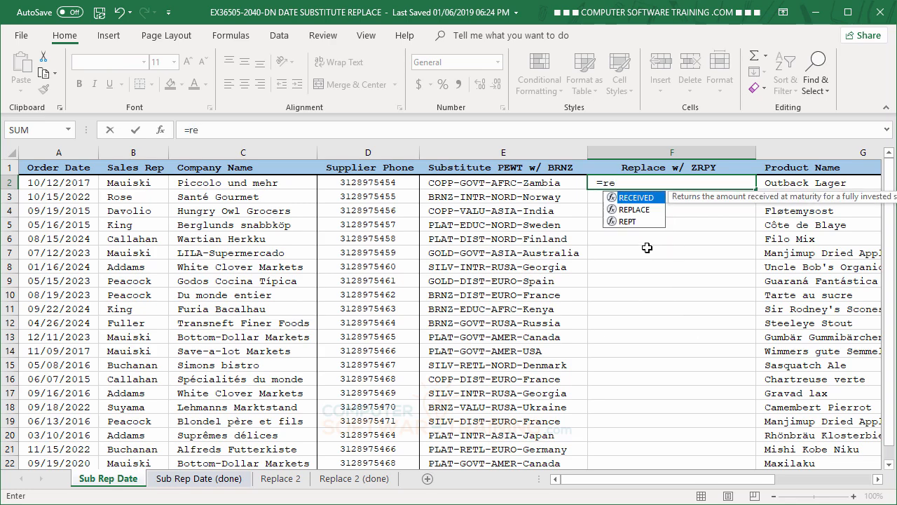
pyautogui.doubleClick(631, 210)
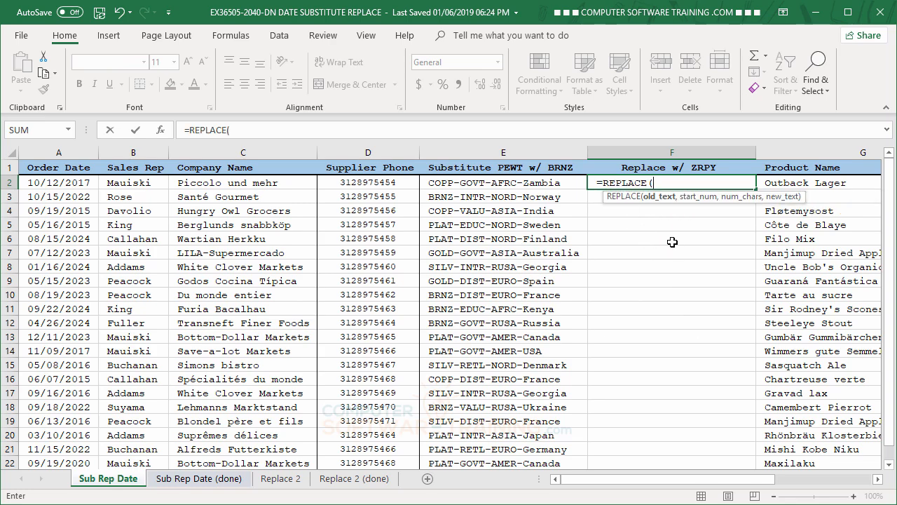
pyautogui.click(490, 182)
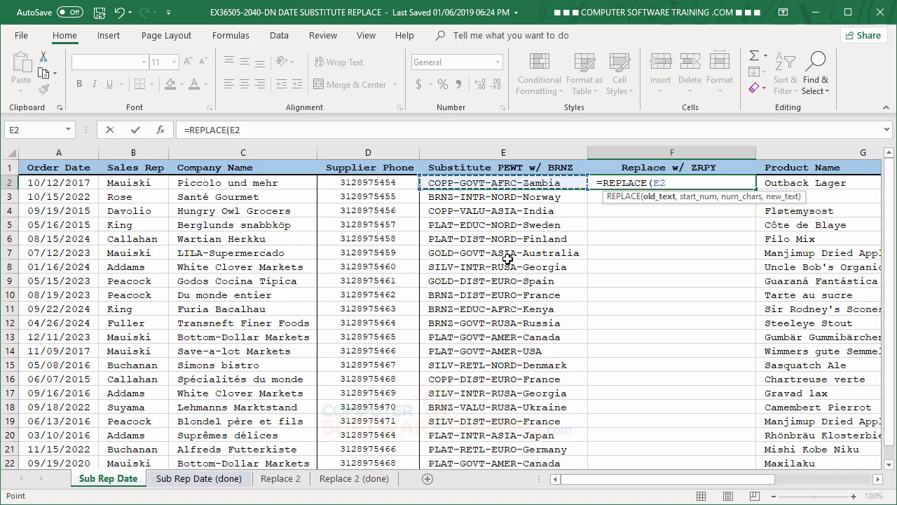
pyautogui.write(',6')
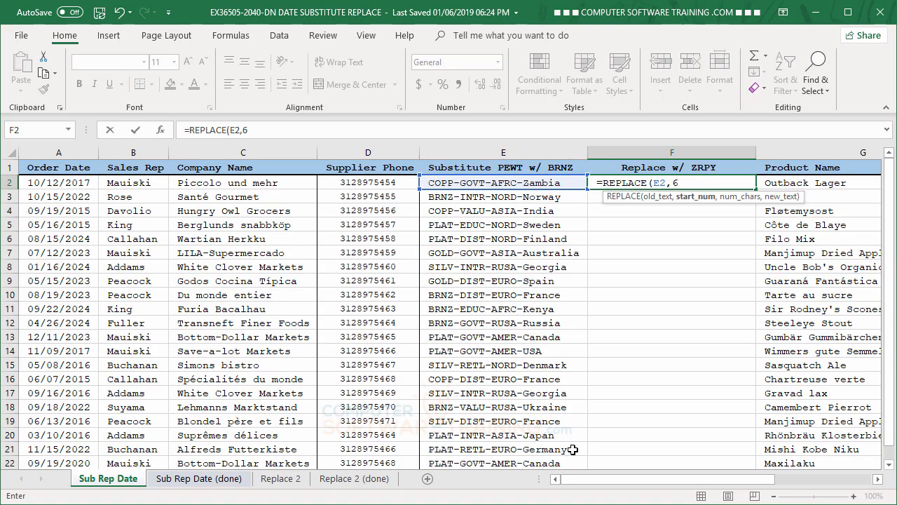
pyautogui.write(',')
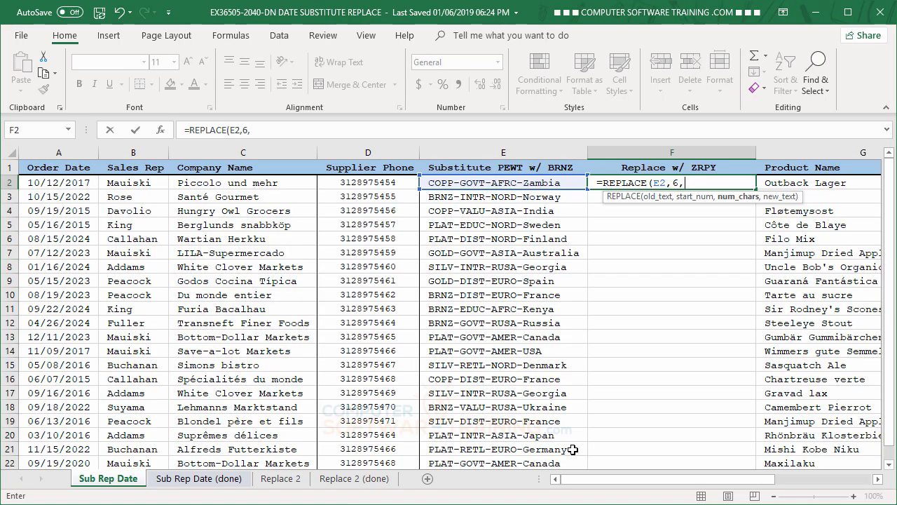
pyautogui.write('4,')
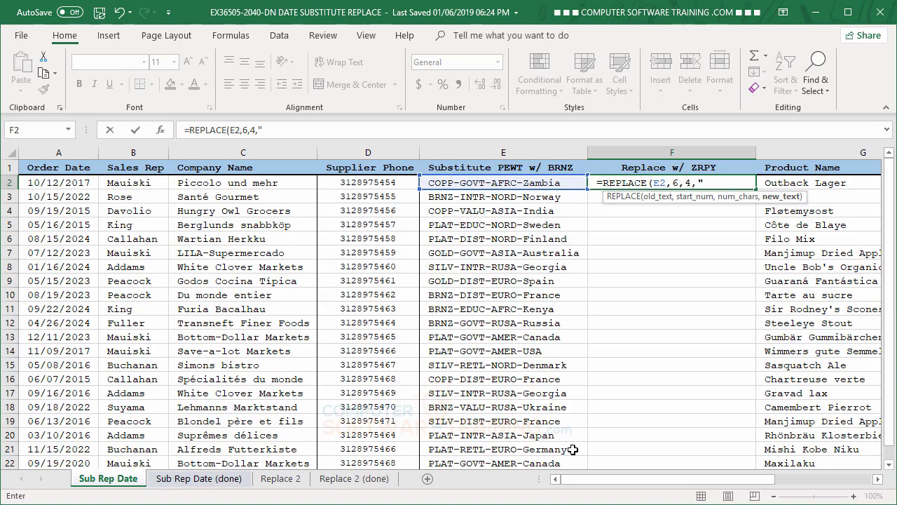
pyautogui.write('"ZRP')
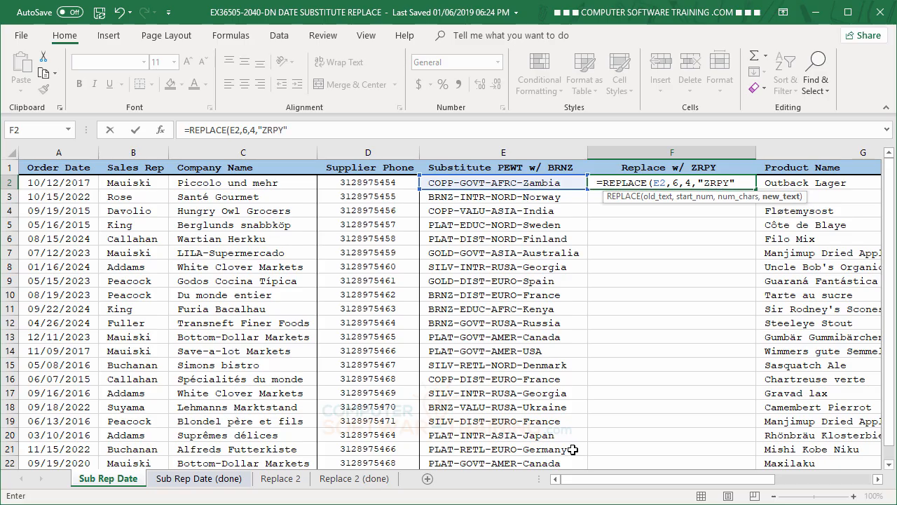
pyautogui.write('Y"')
pyautogui.press('Return')
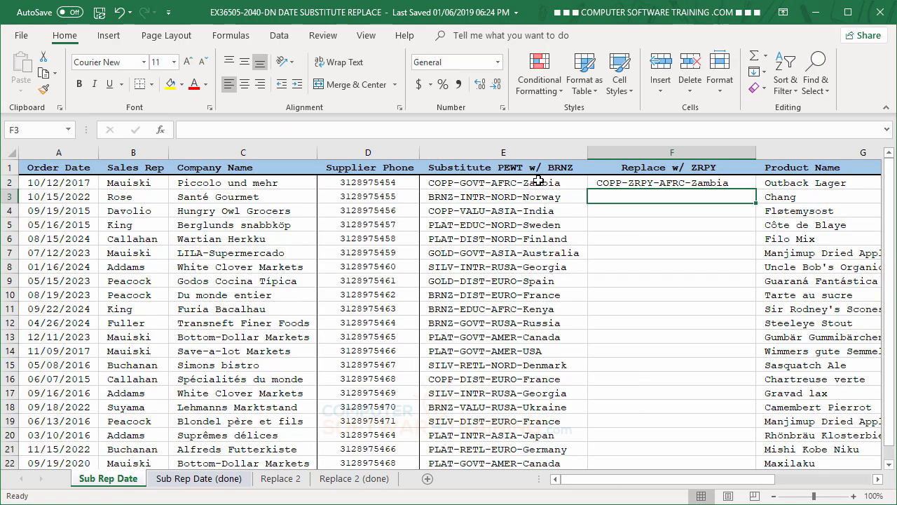
# Step: Fill the REPLACE formula down the whole Replace w/ ZRPY column
pyautogui.click(752, 185)
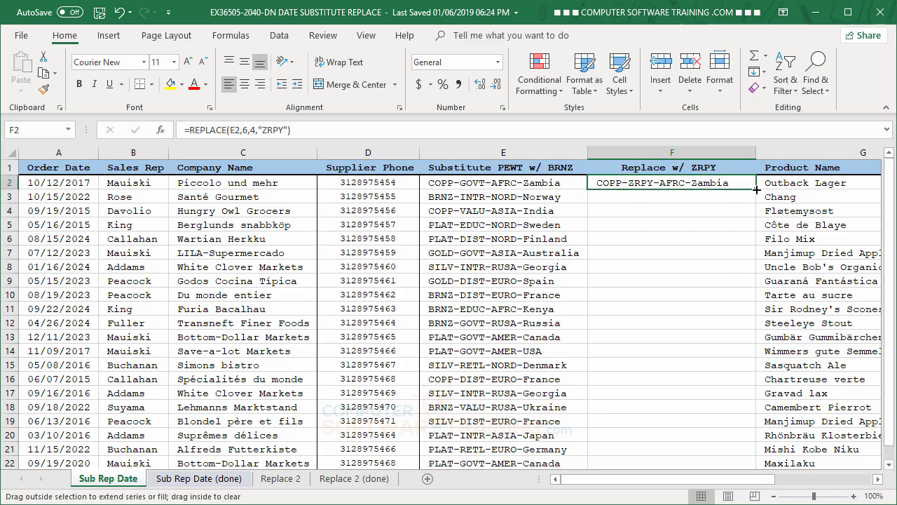
pyautogui.doubleClick(756, 189)
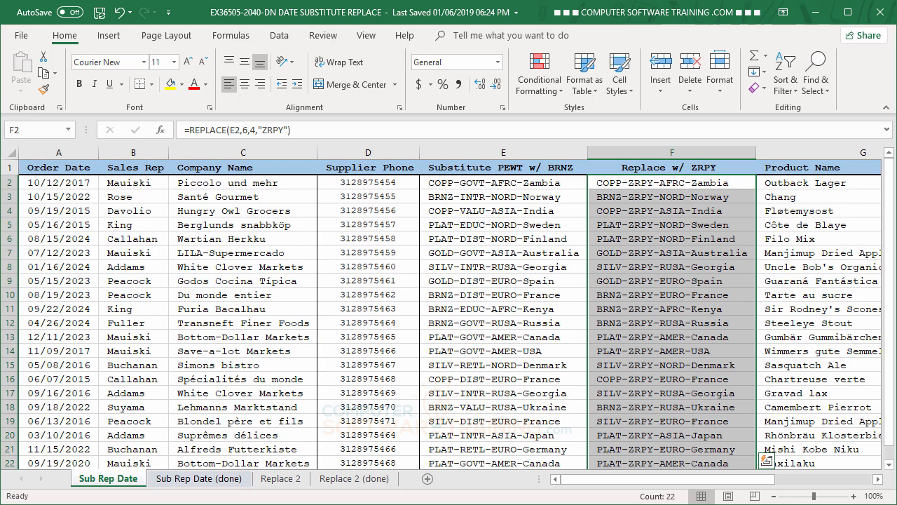
# Step: On the Replace 2 sheet, enter =CONCATENATE("F",(REPLACE(A4,7,1,1))) in the first Scenario 1 AFTER cell
pyautogui.click(283, 483)
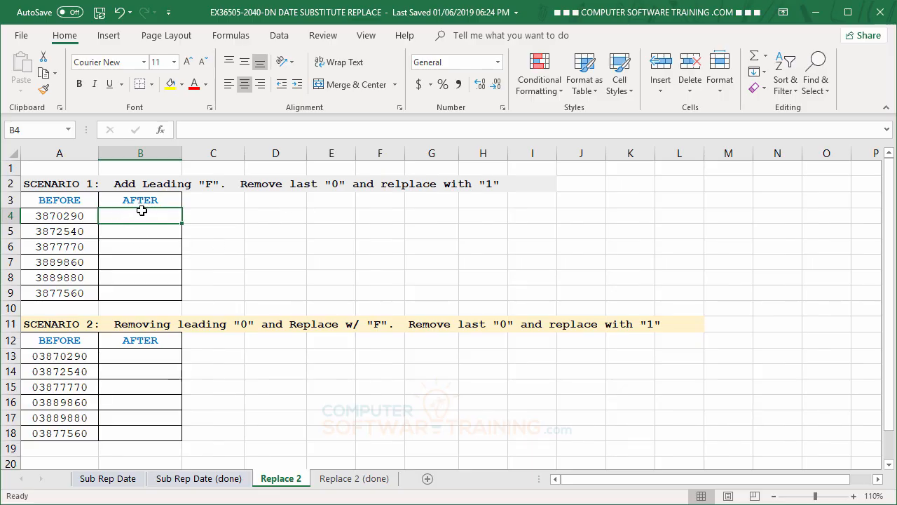
pyautogui.write('=con')
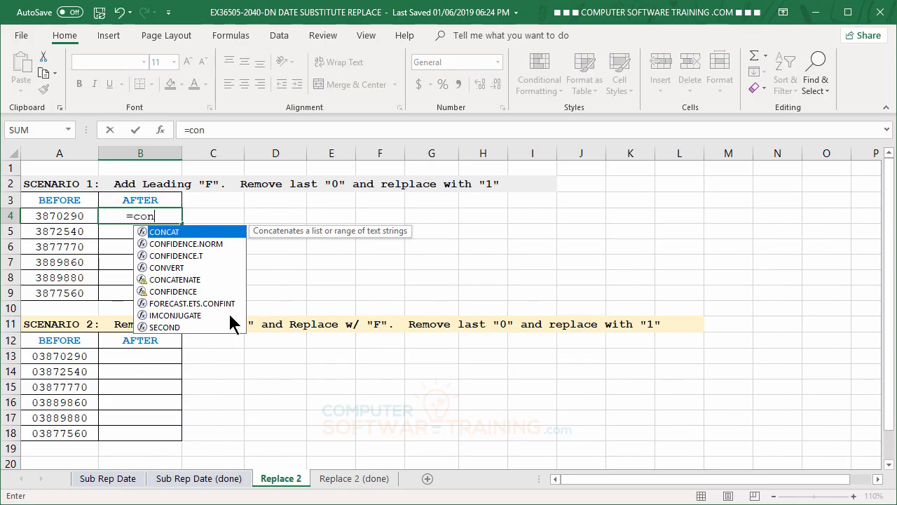
pyautogui.doubleClick(186, 279)
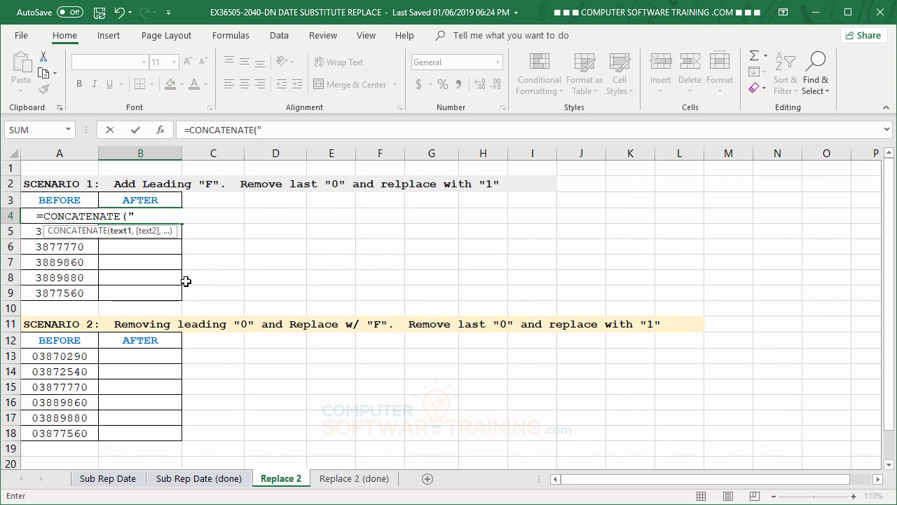
pyautogui.write('F"')
pyautogui.write(',')
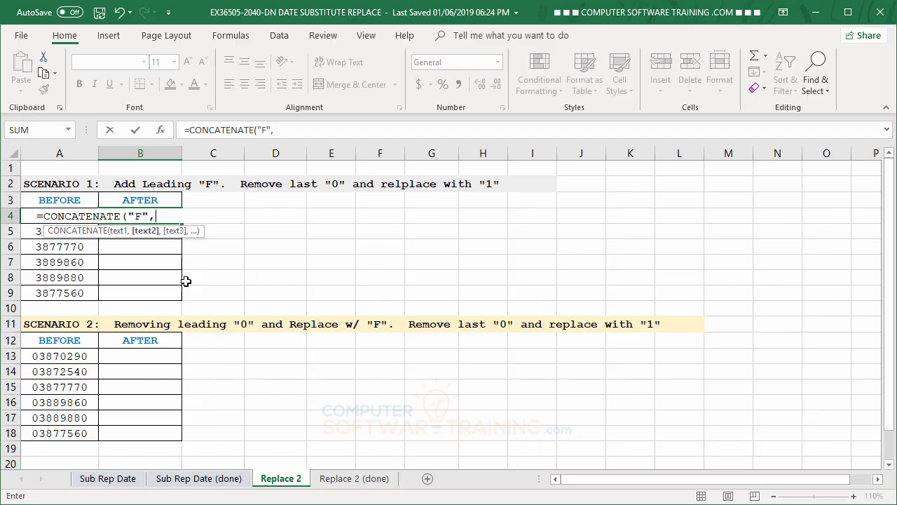
pyautogui.write('(re')
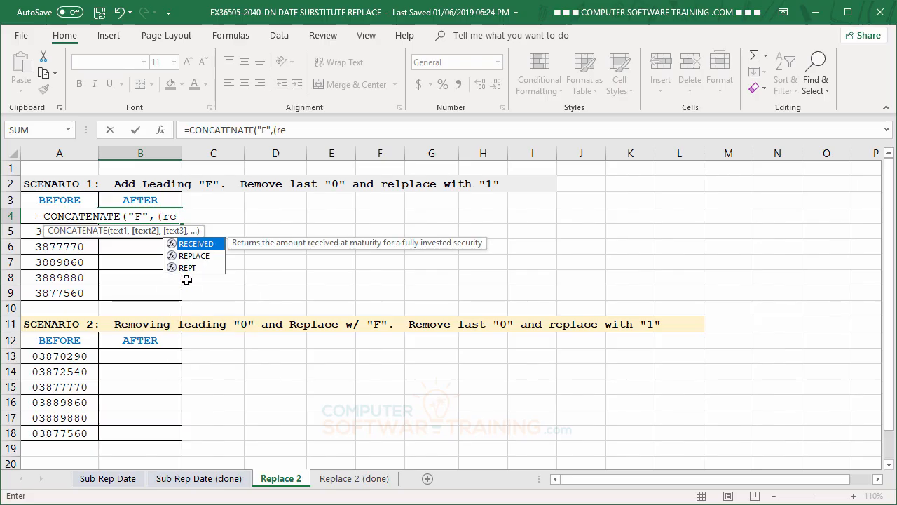
pyautogui.doubleClick(188, 256)
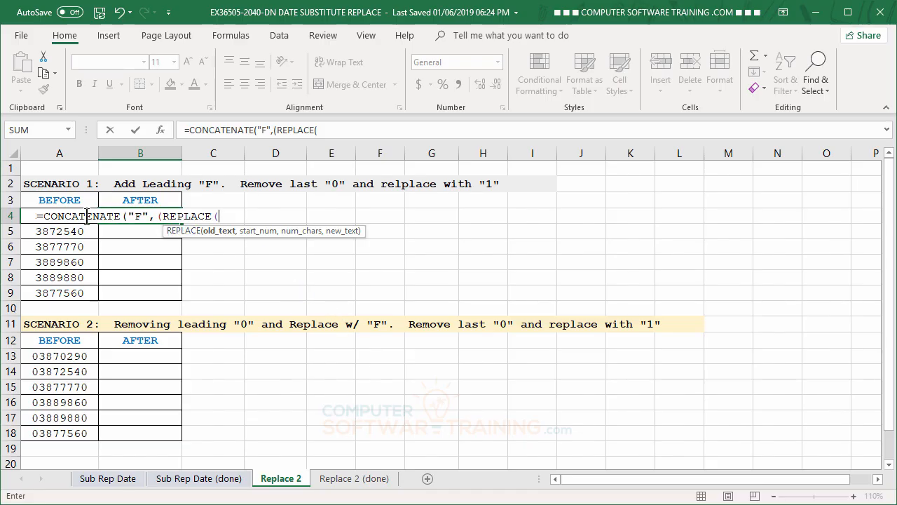
pyautogui.click(27, 216)
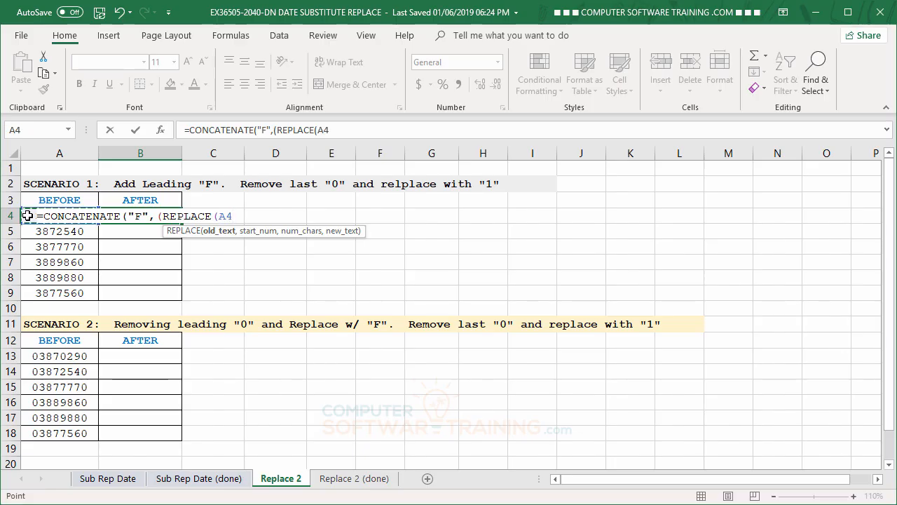
pyautogui.write(',')
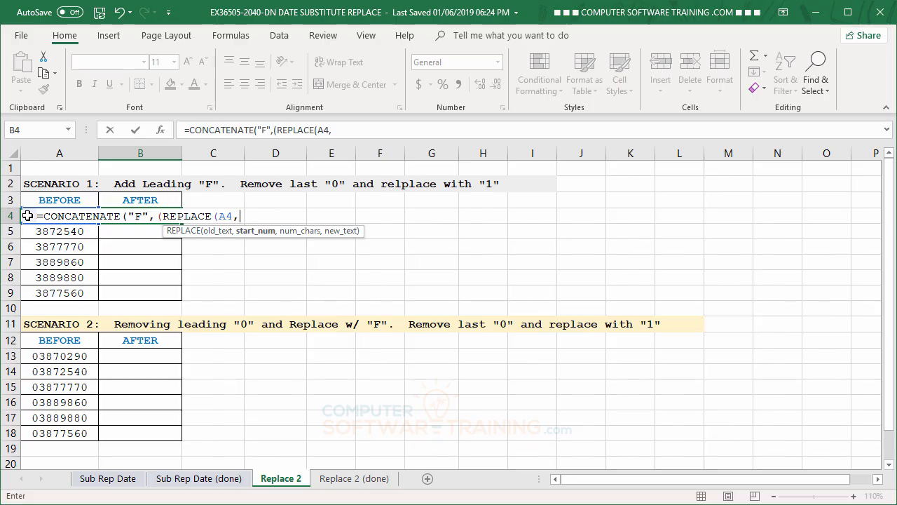
pyautogui.write('7,,')
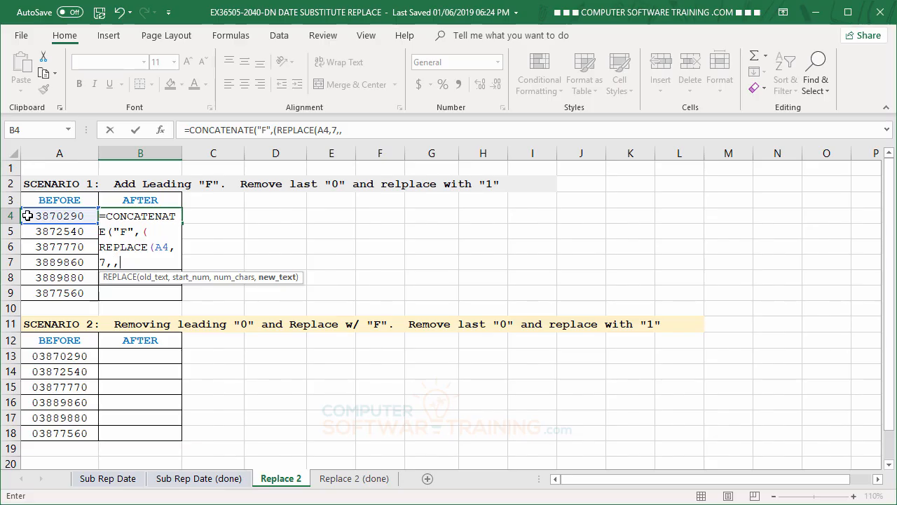
pyautogui.press('BackSpace')
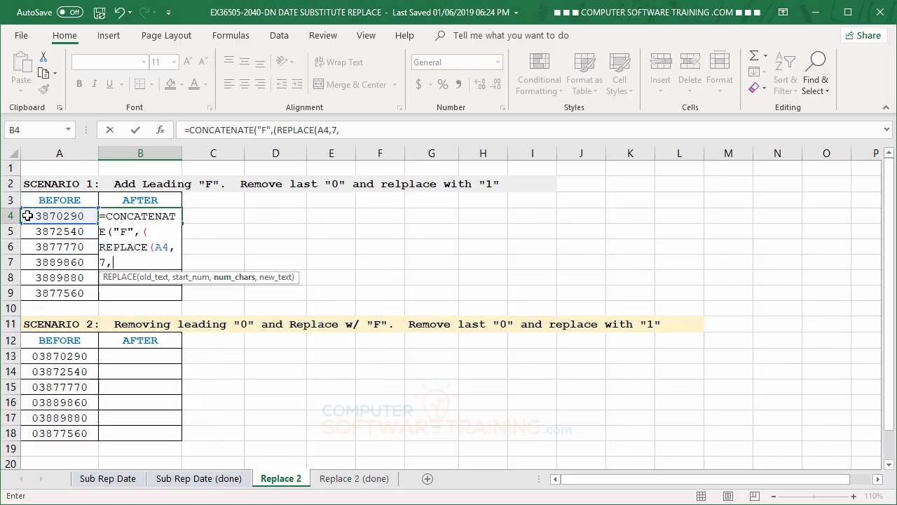
pyautogui.write('1,1')
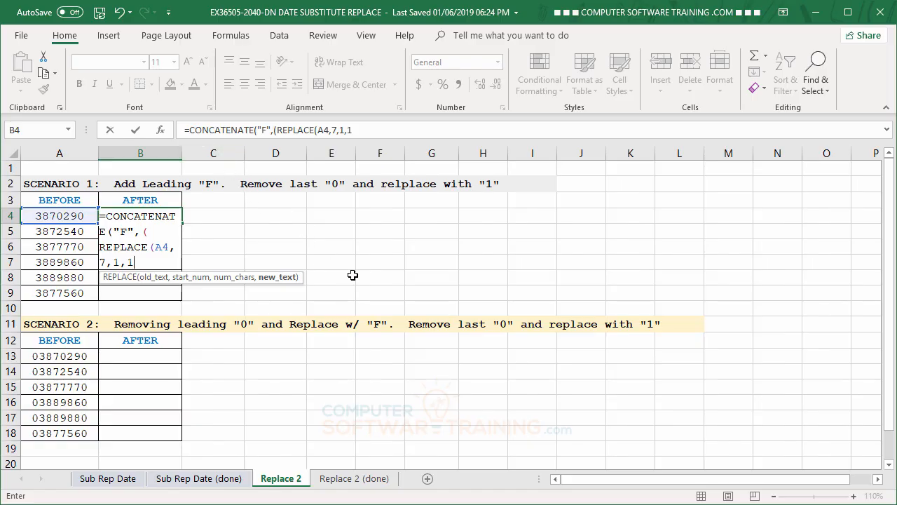
pyautogui.click(361, 130)
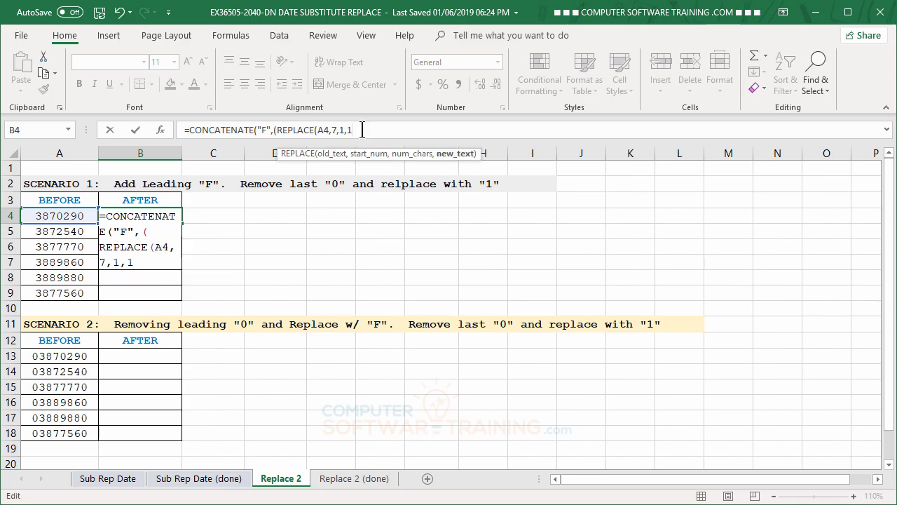
pyautogui.write('))')
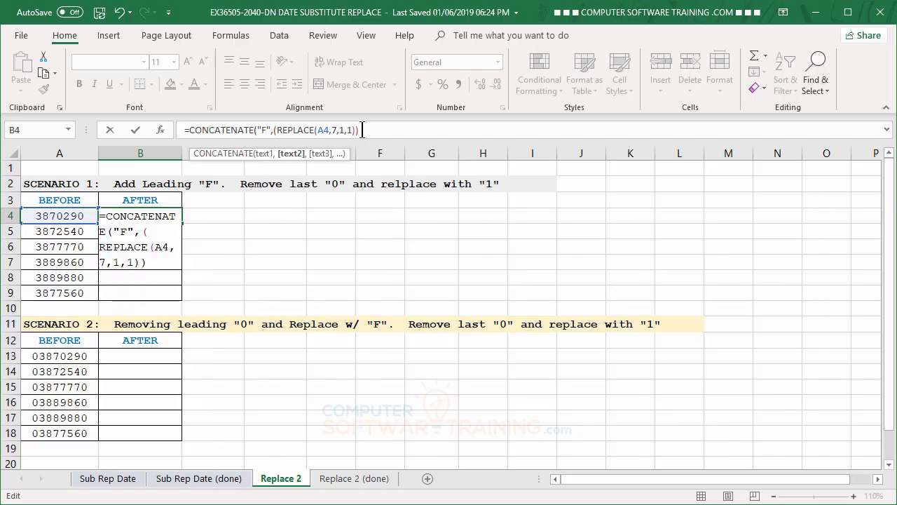
pyautogui.write(')')
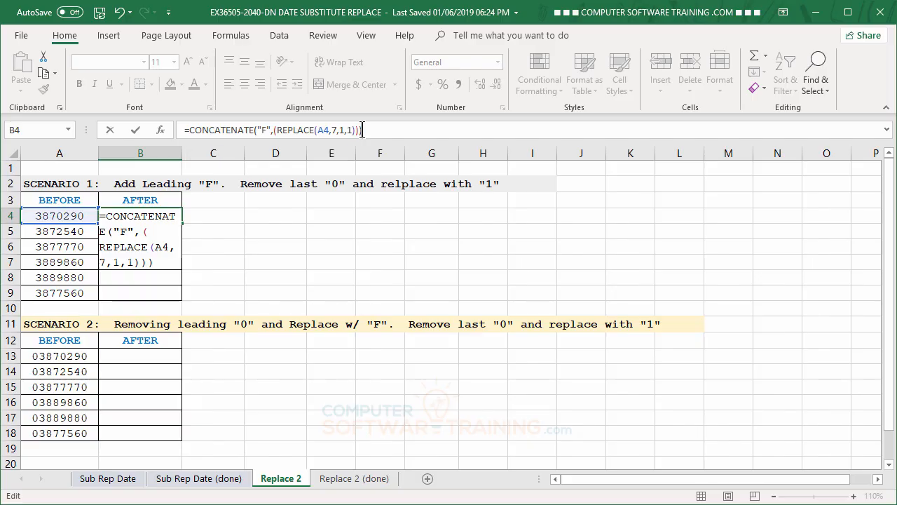
pyautogui.press('Return')
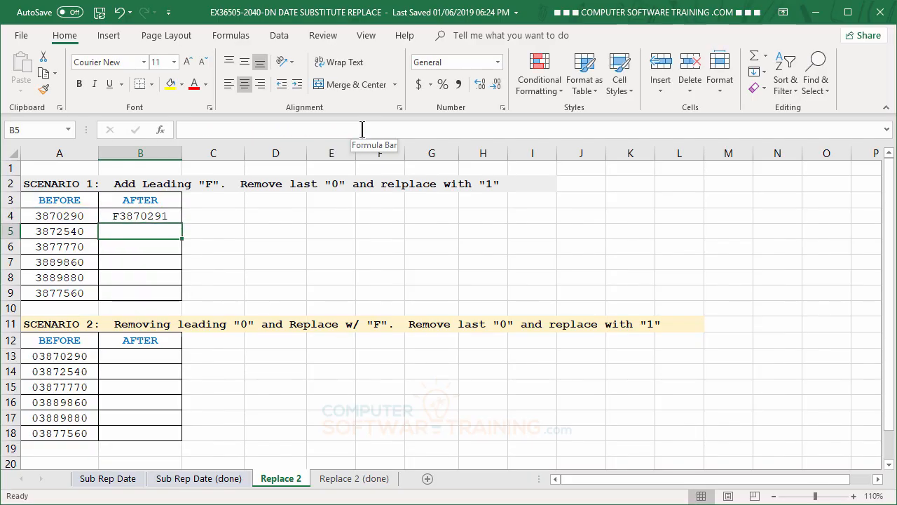
# Step: Fill the CONCATENATE formula down the Scenario 1 AFTER column to row 9
pyautogui.click(120, 218)
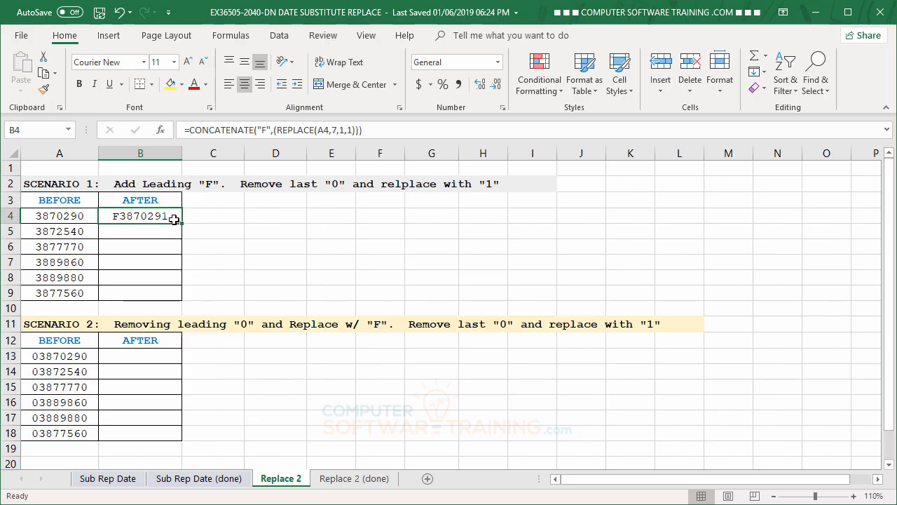
pyautogui.moveTo(182, 223); pyautogui.dragTo(185, 301)
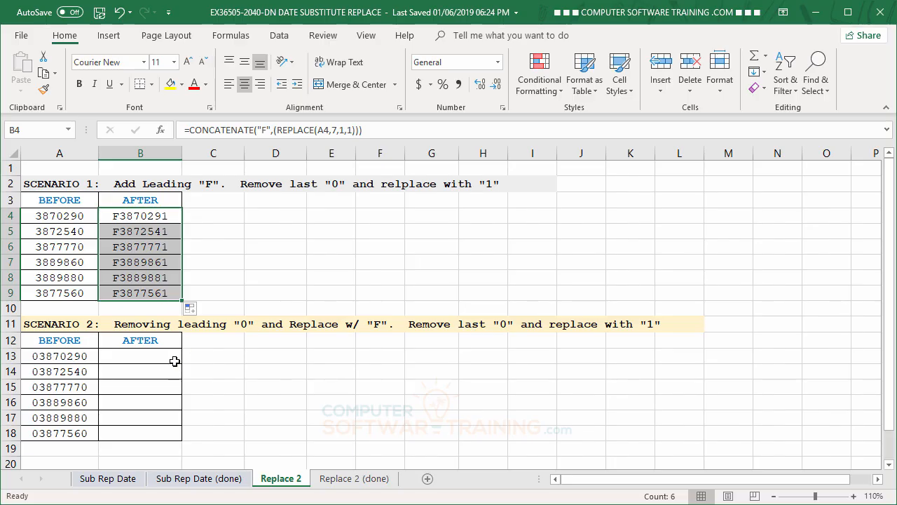
# Step: In the first Scenario 2 AFTER cell, enter =REPLACE((CONCATENATE("F",(REPLACE(A13,1,1,"")))),8,1,1)
pyautogui.click(148, 358)
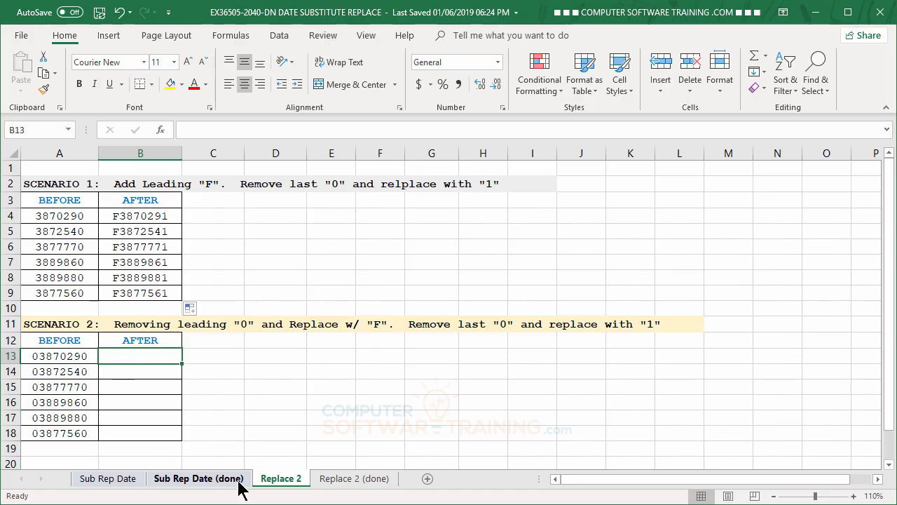
pyautogui.write('=')
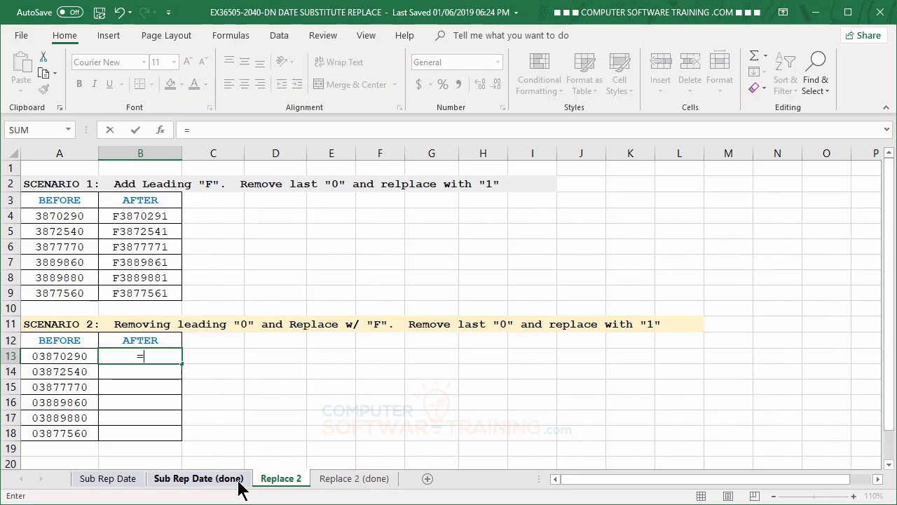
pyautogui.write('re')
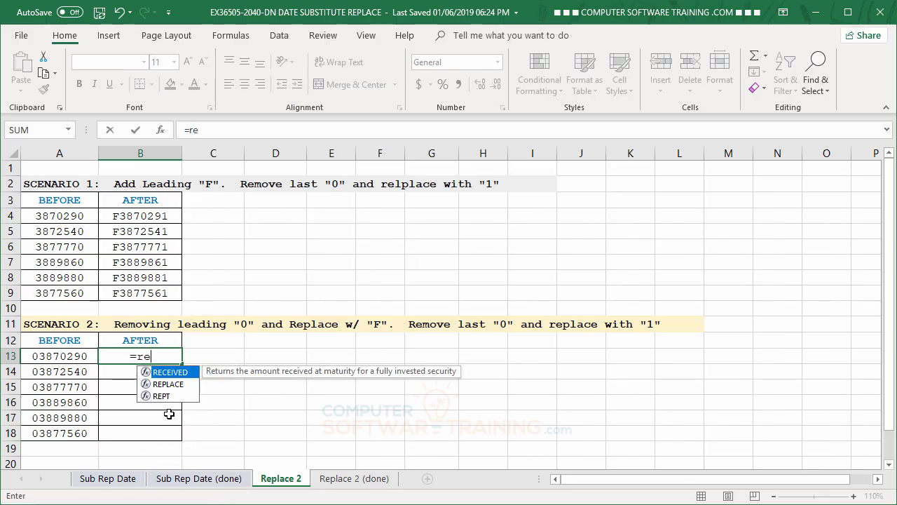
pyautogui.doubleClick(168, 384)
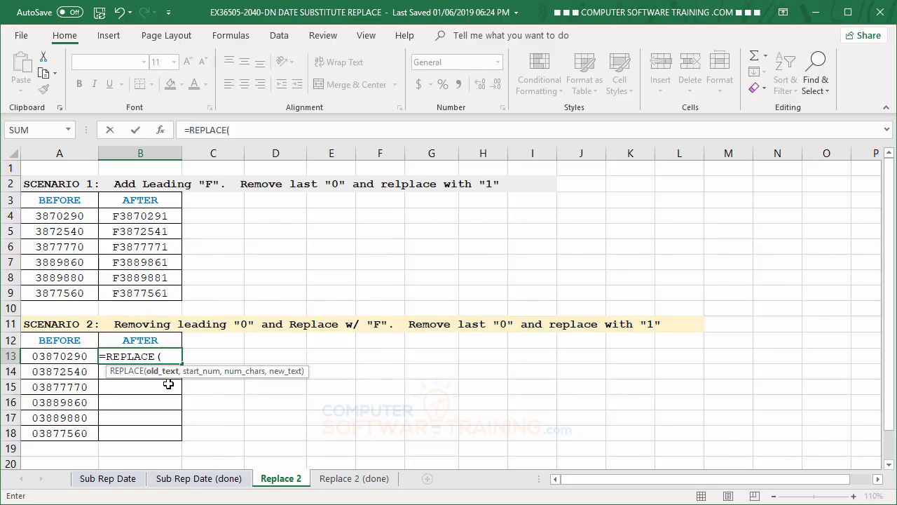
pyautogui.write('(')
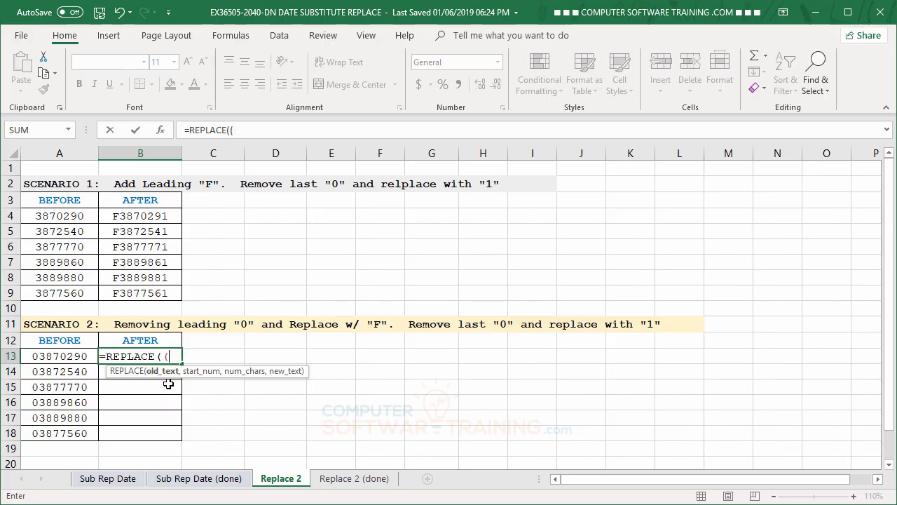
pyautogui.write('con')
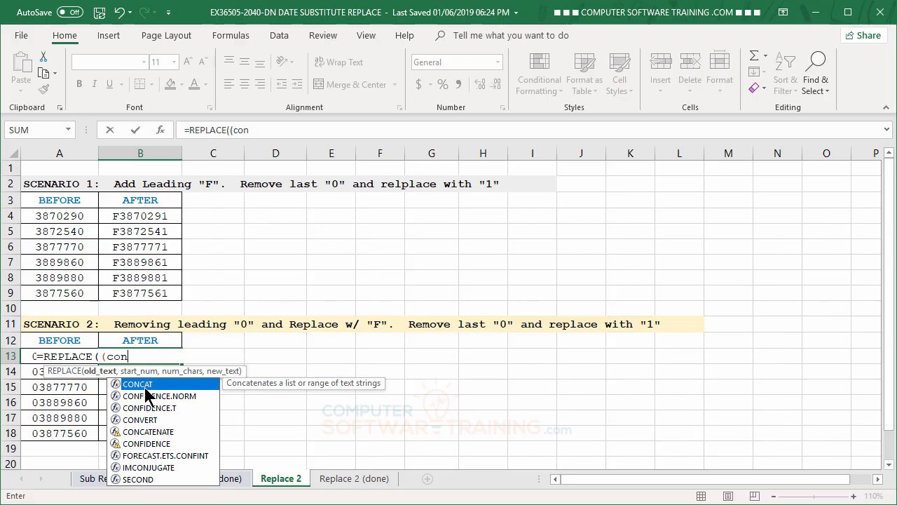
pyautogui.doubleClick(151, 432)
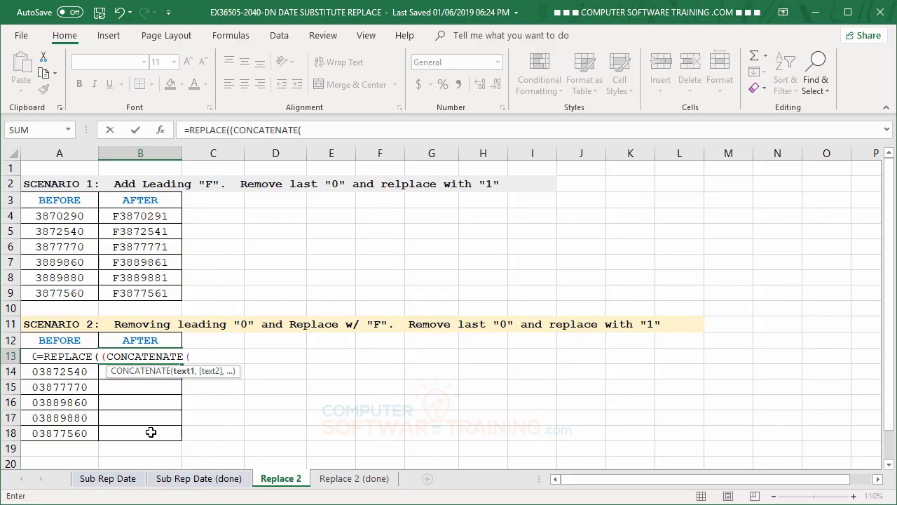
pyautogui.write('F",')
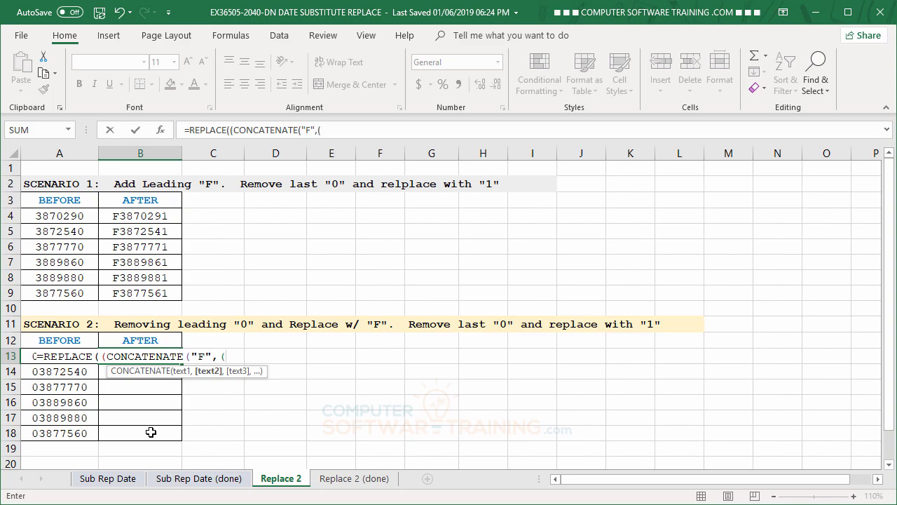
pyautogui.write('(re')
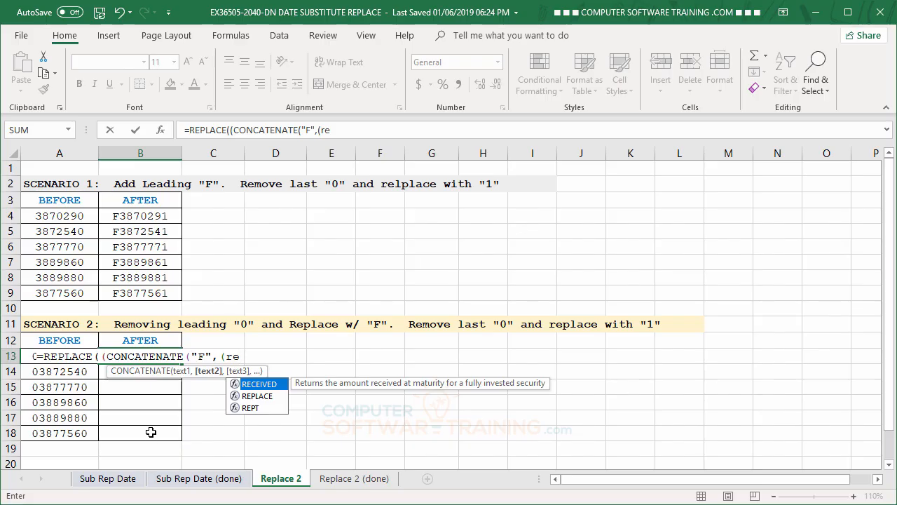
pyautogui.doubleClick(252, 396)
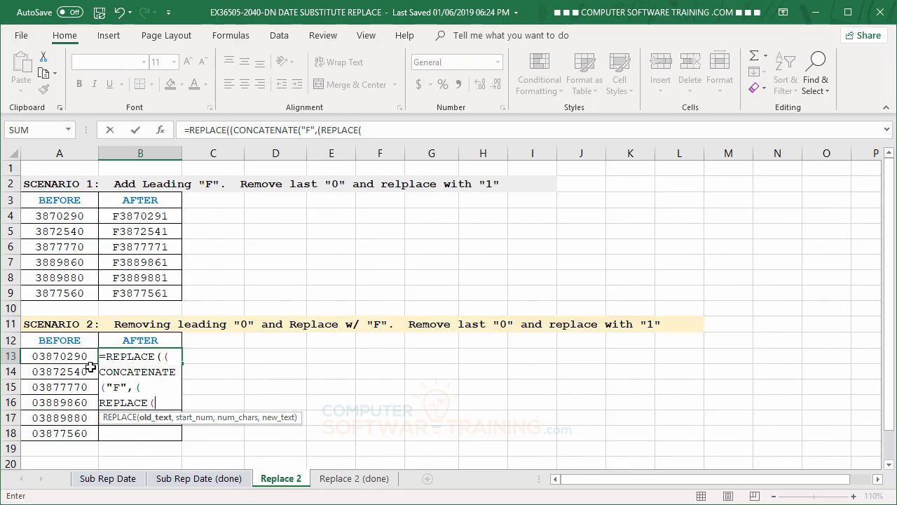
pyautogui.click(44, 357)
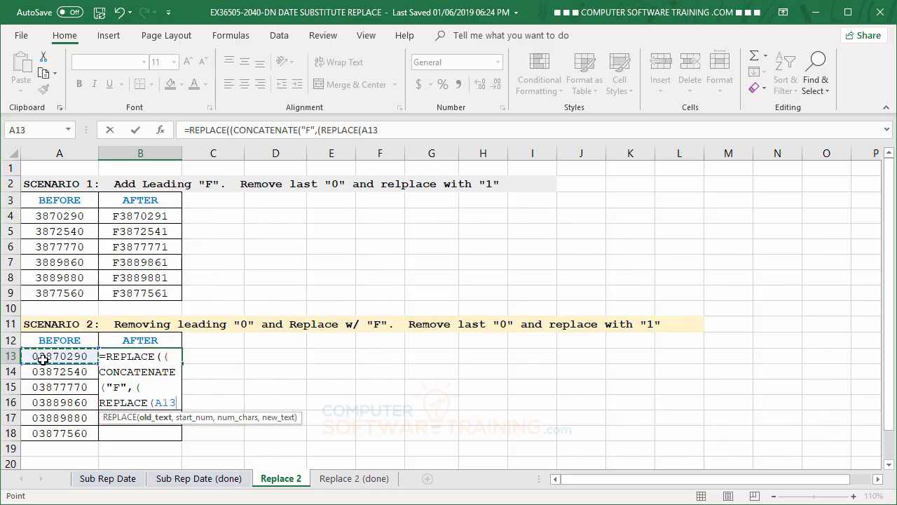
pyautogui.write(',')
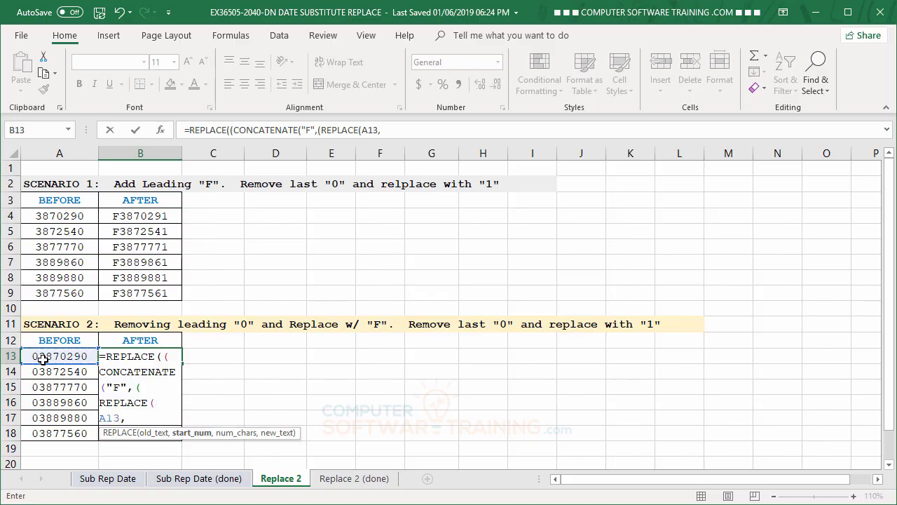
pyautogui.write('1,1')
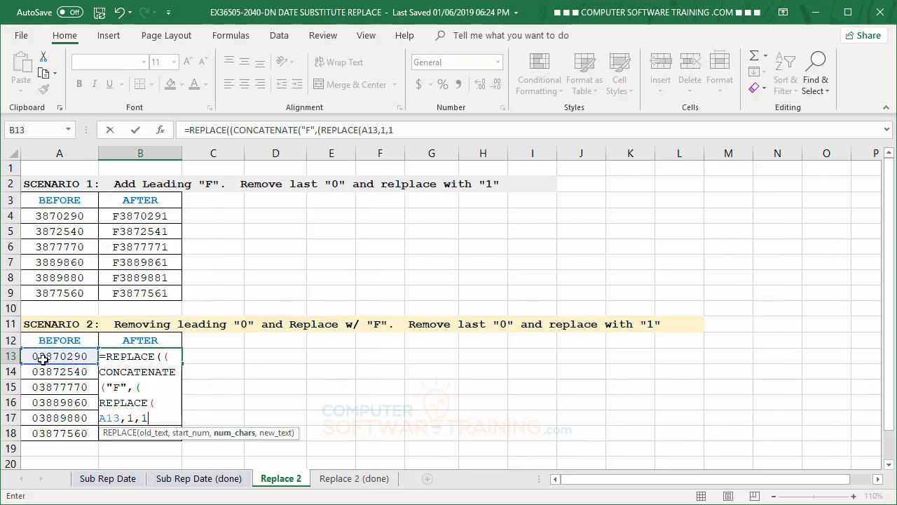
pyautogui.write(',""')
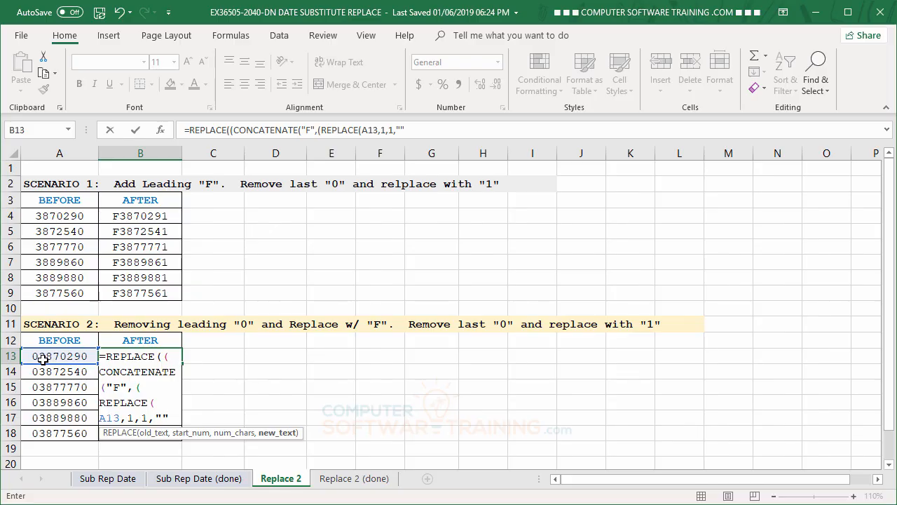
pyautogui.write(')))')
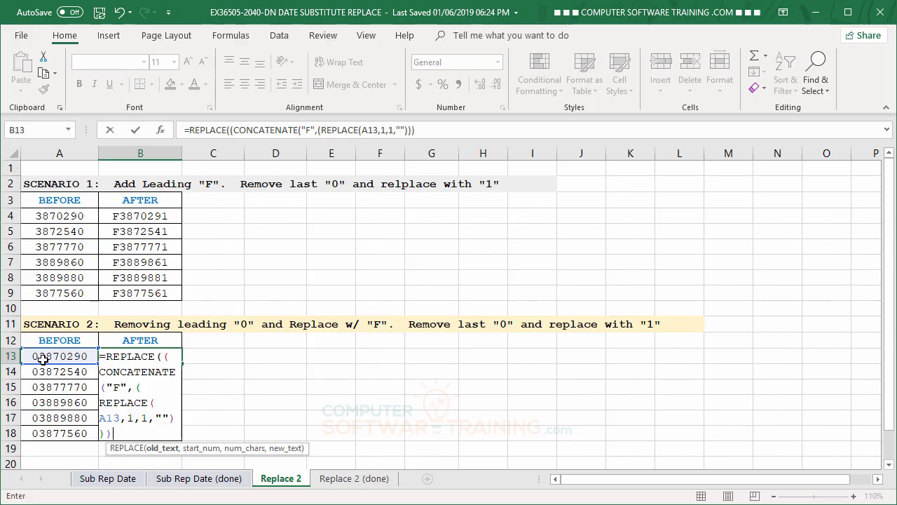
pyautogui.write('),')
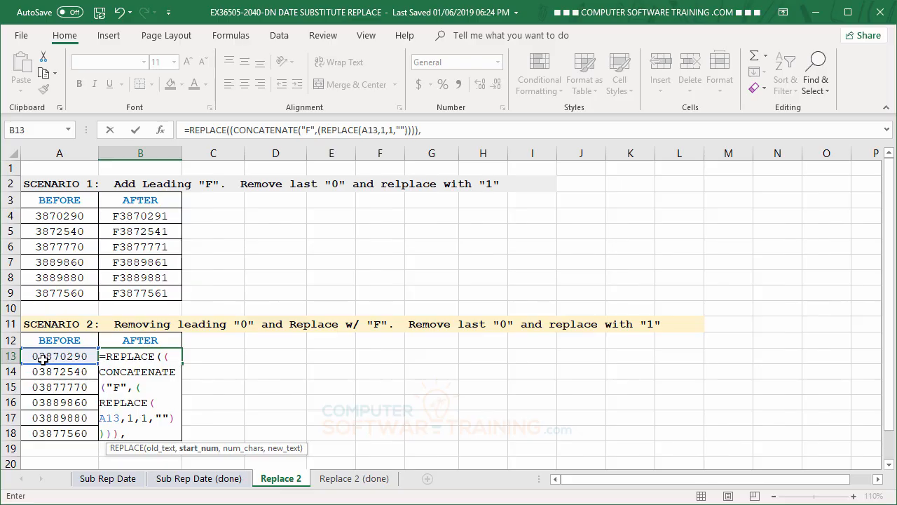
pyautogui.write('8')
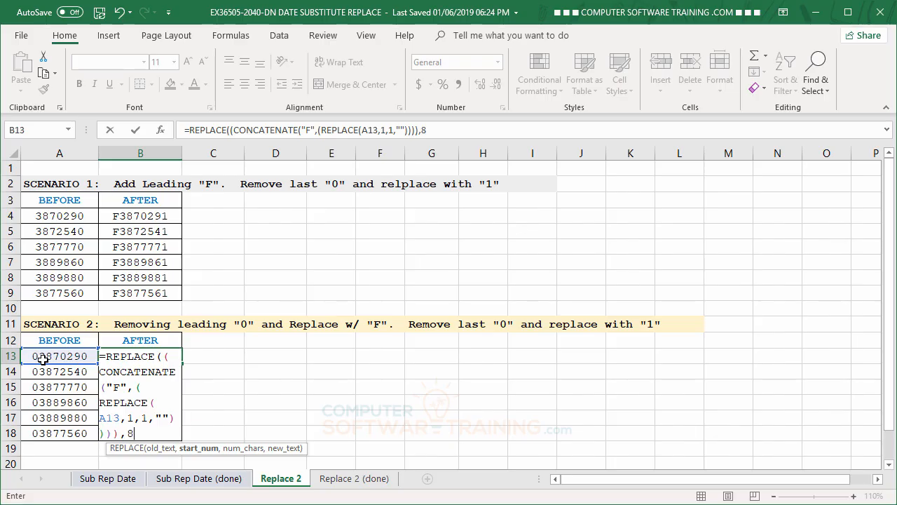
pyautogui.write(',1,1')
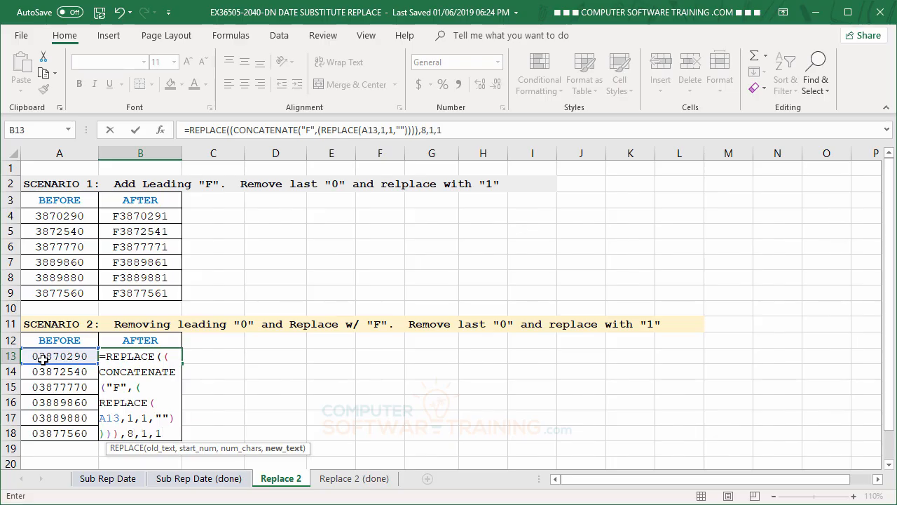
pyautogui.write(')')
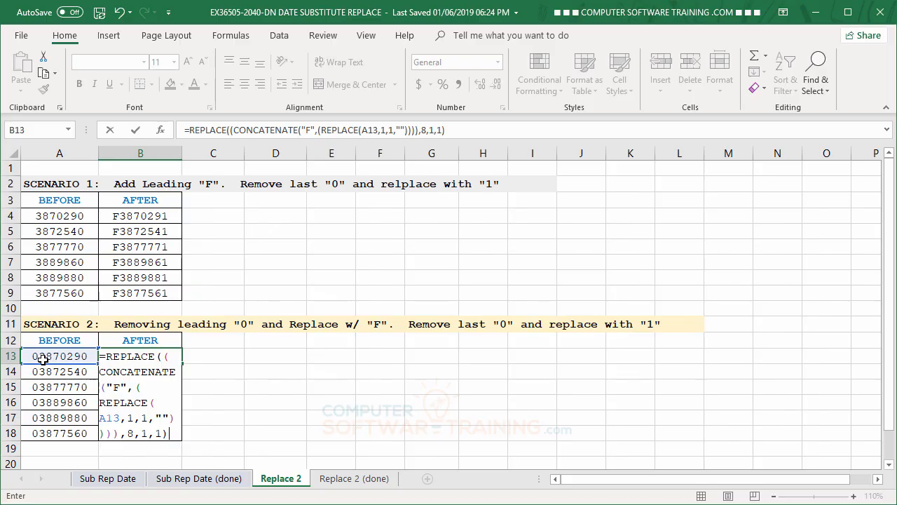
pyautogui.press('Return')
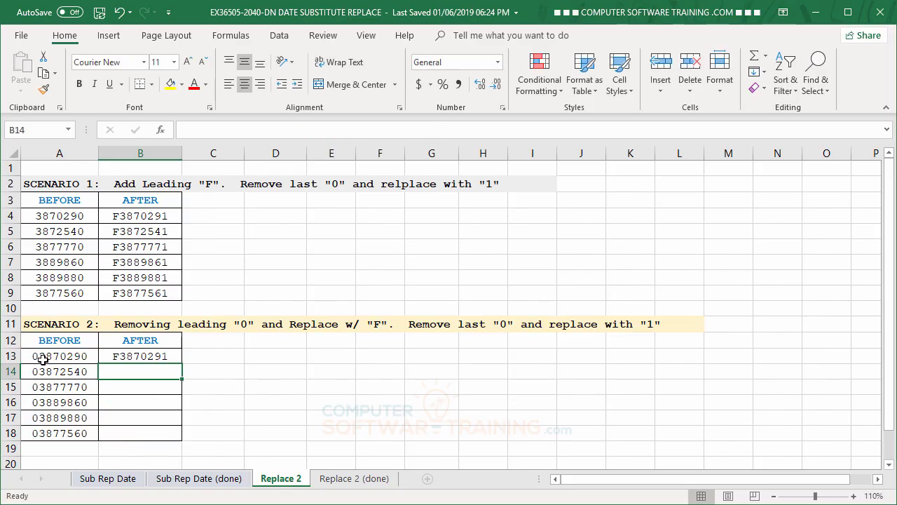
# Step: Fill the nested REPLACE formula down the Scenario 2 AFTER column to row 18
pyautogui.click(127, 357)
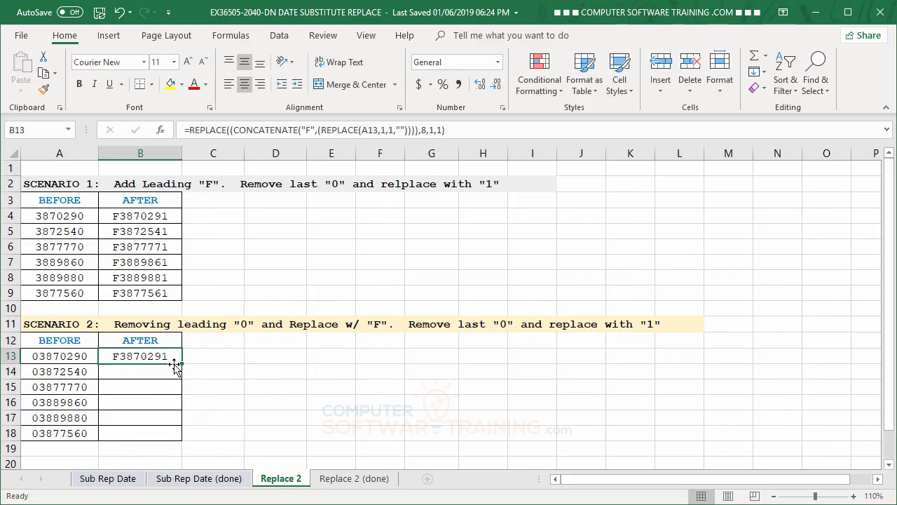
pyautogui.moveTo(181, 363); pyautogui.dragTo(182, 436)
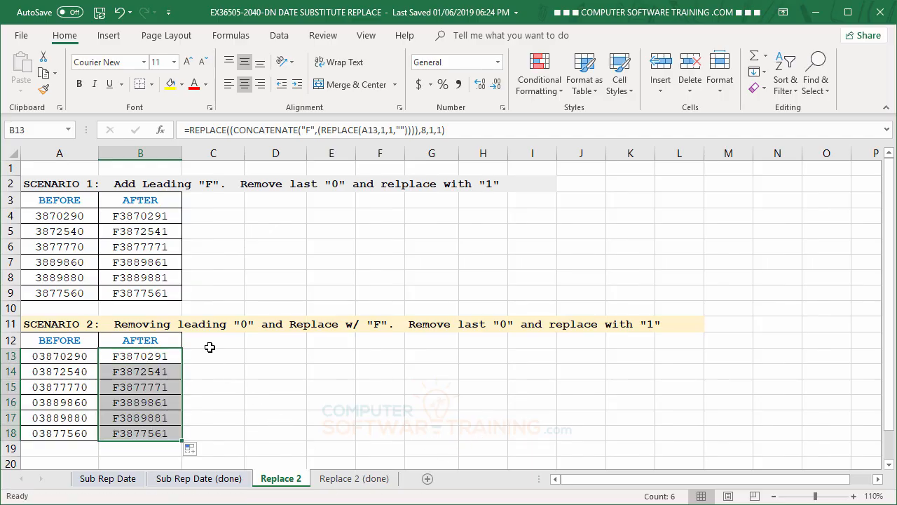
pyautogui.click(139, 356)
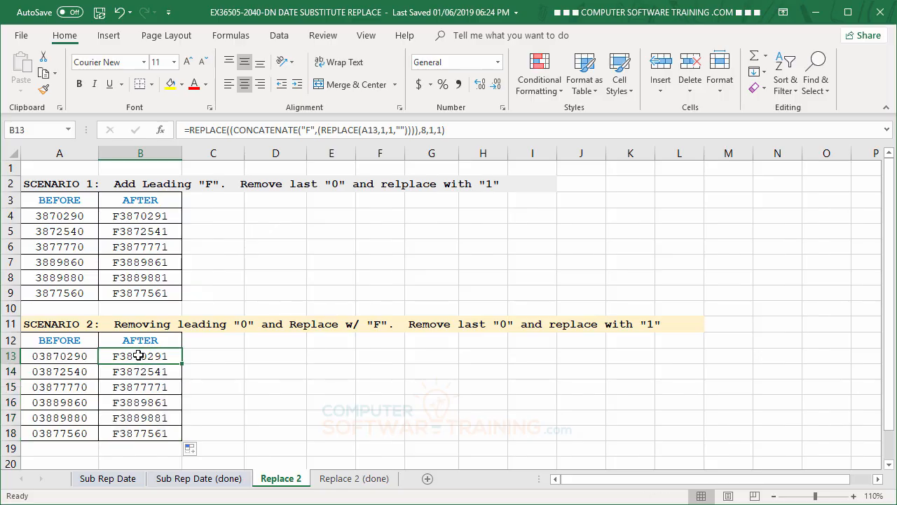